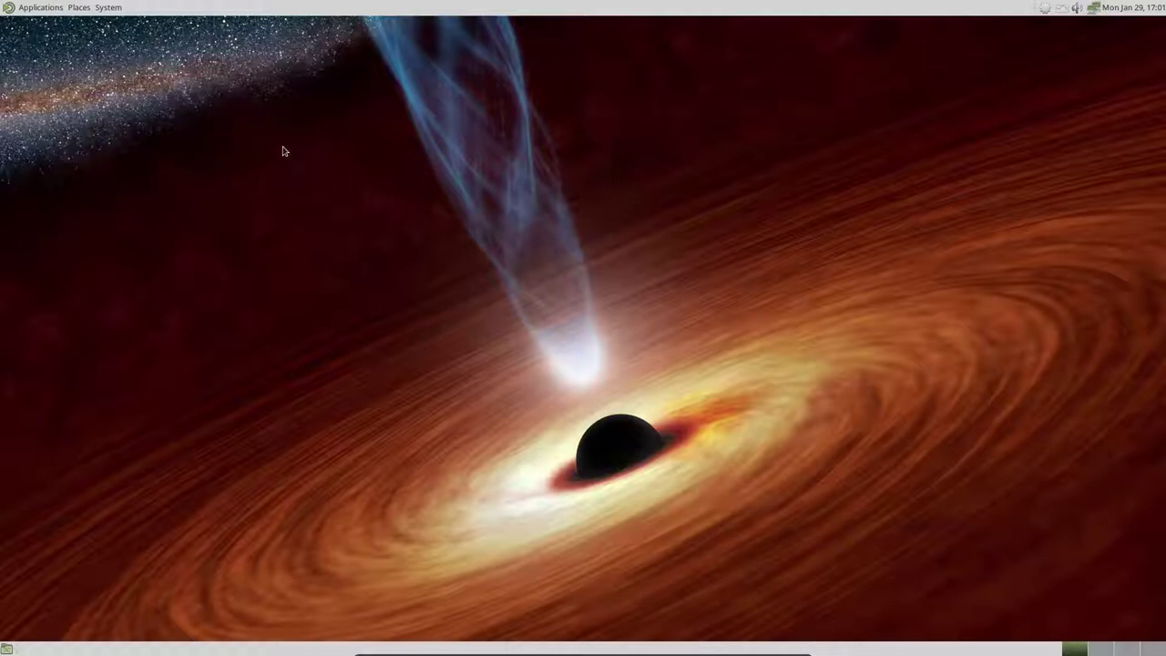
Open a MATE Terminal in the home folder from the desktop's context menu.
{"action": "right_click", "coordinate": [436, 269]}
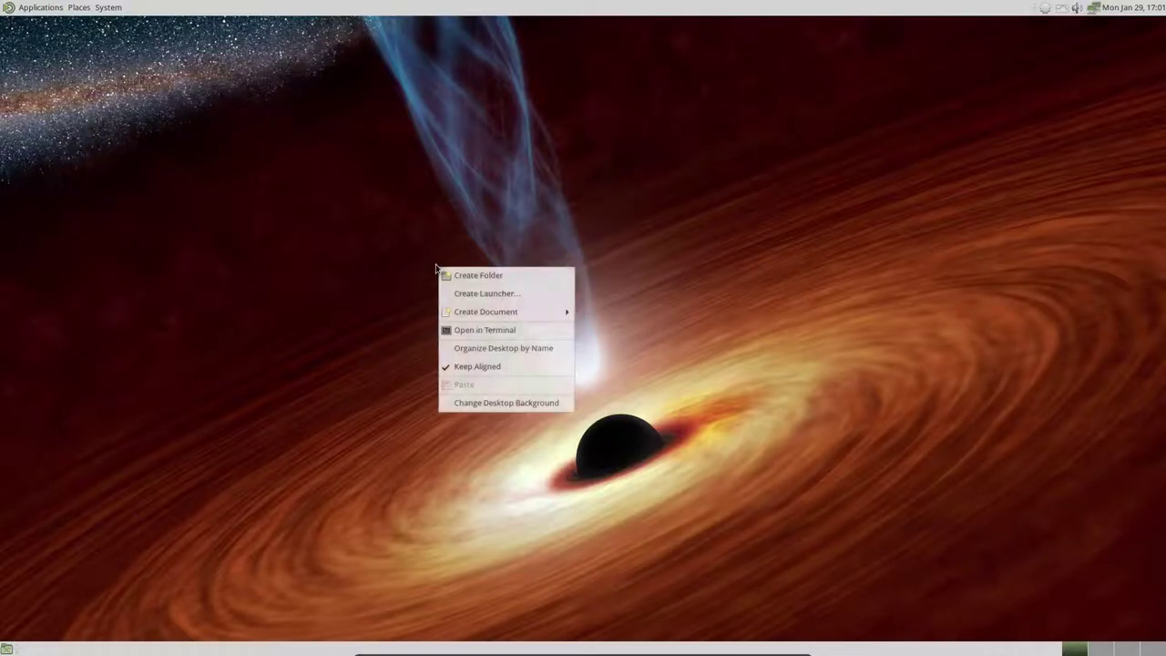
{"action": "left_click", "coordinate": [410, 244]}
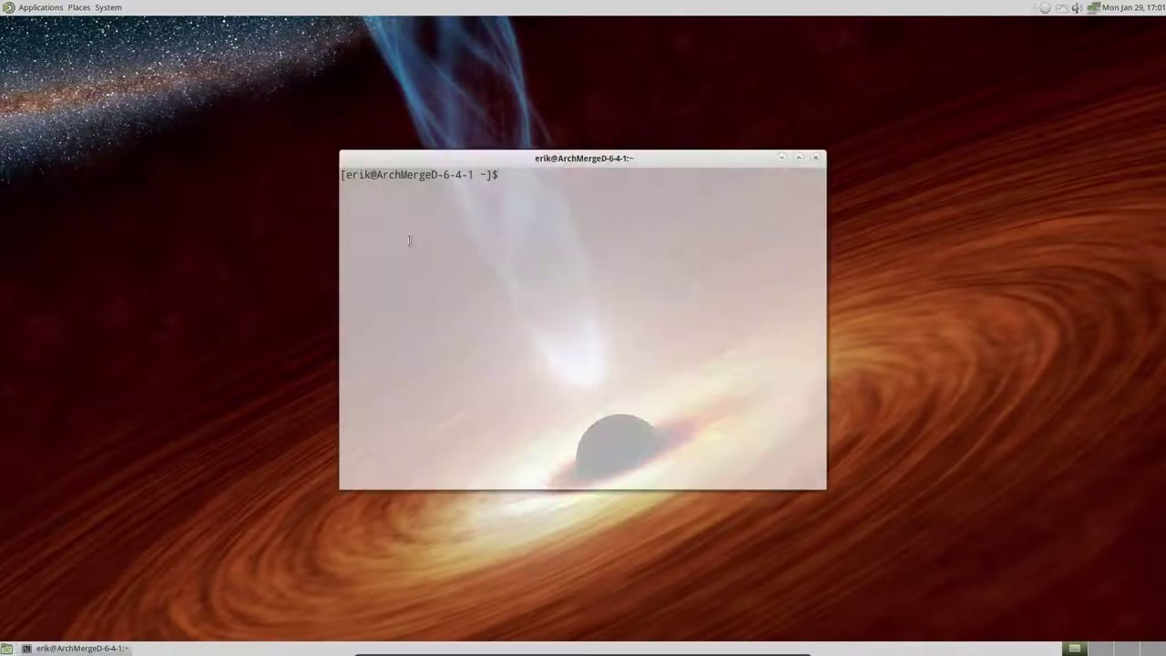
Run neofetch, move the terminal higher, and highlight the WM: Compiz value.
{"action": "type", "text": "neofetch"}
{"action": "key", "text": "Return"}
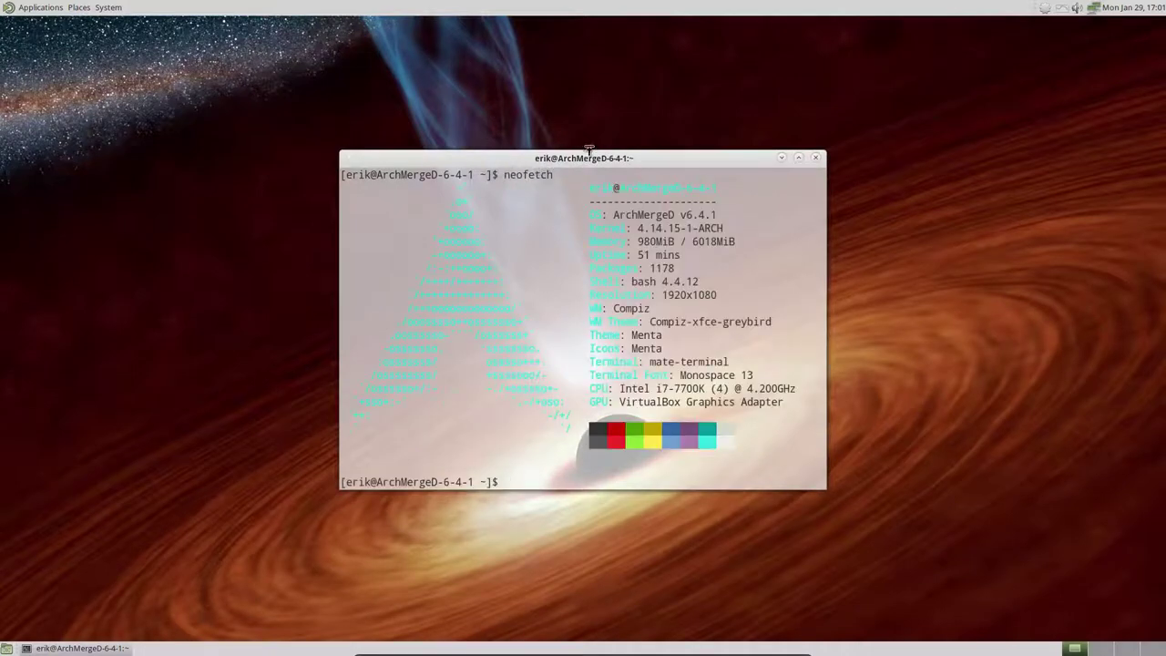
{"action": "left_click_drag", "start_coordinate": [592, 154], "coordinate": [571, 116]}
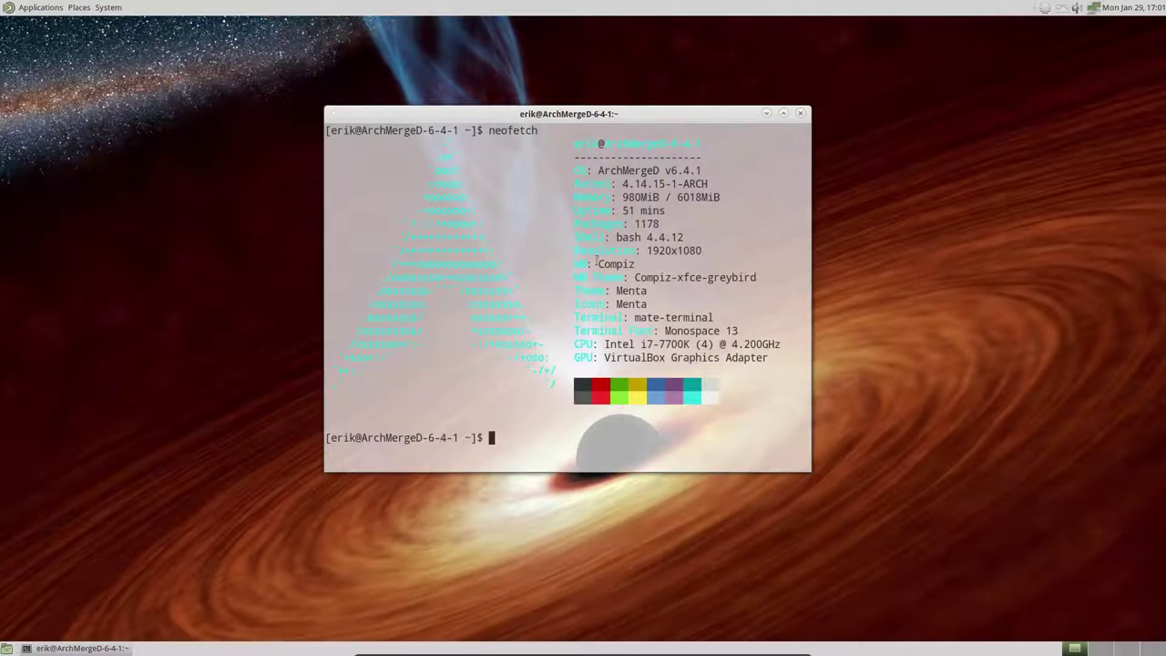
{"action": "double_click", "coordinate": [608, 263]}
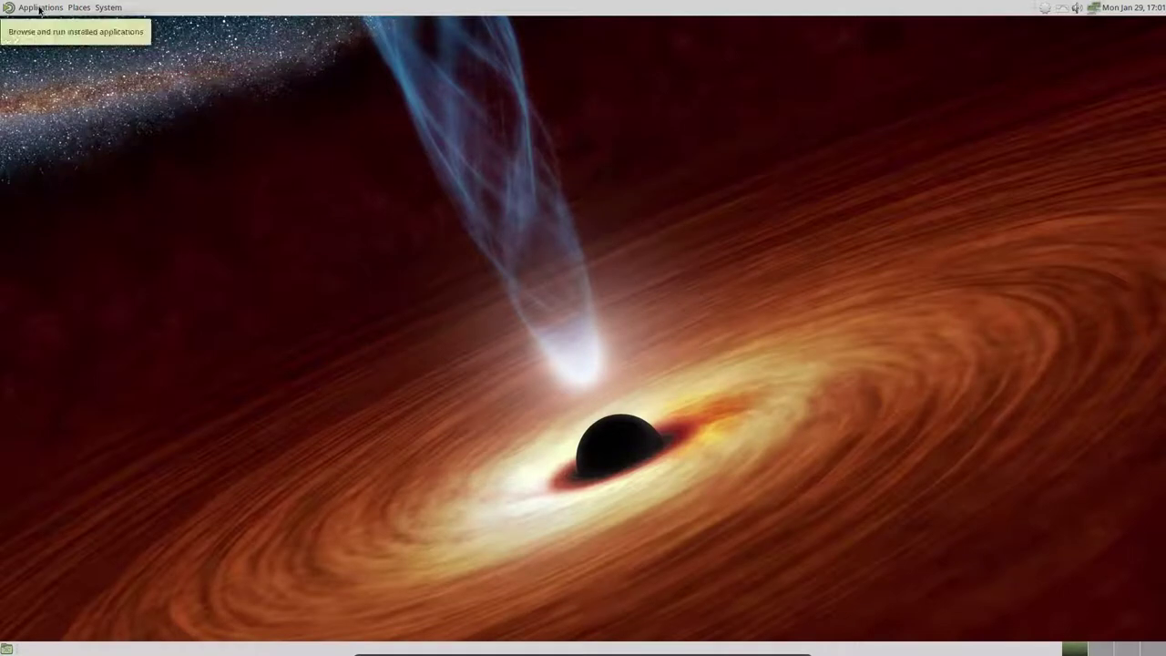
Open the Home Folder, choosing Caja as the preferred file manager.
{"action": "left_click", "coordinate": [73, 9]}
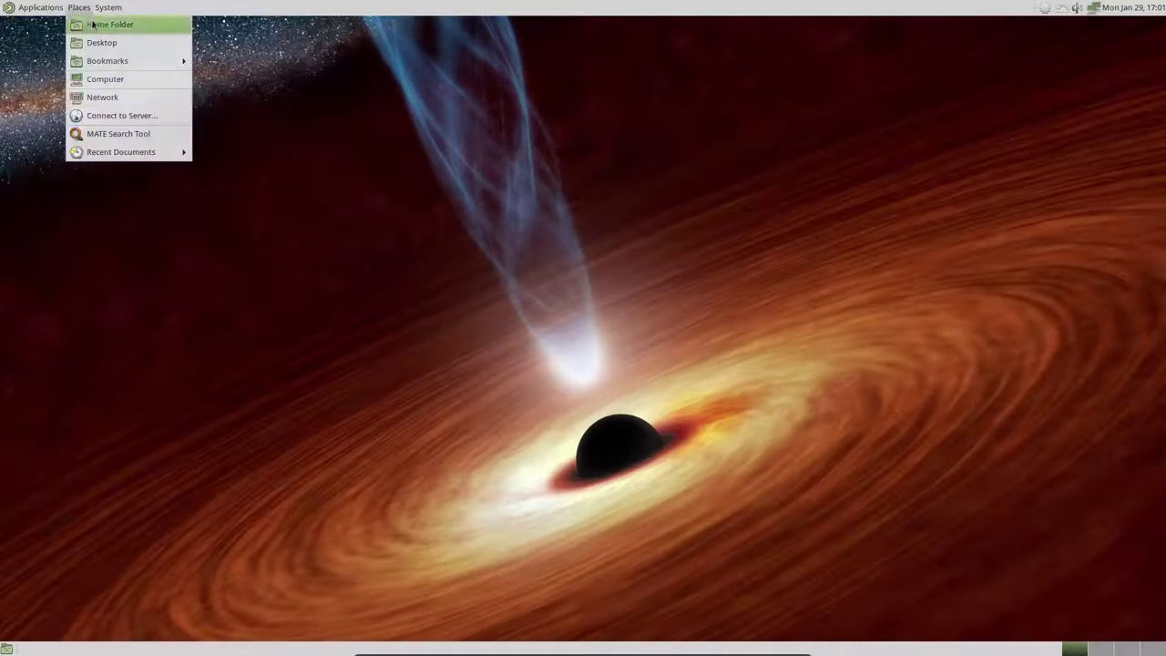
{"action": "left_click", "coordinate": [93, 25]}
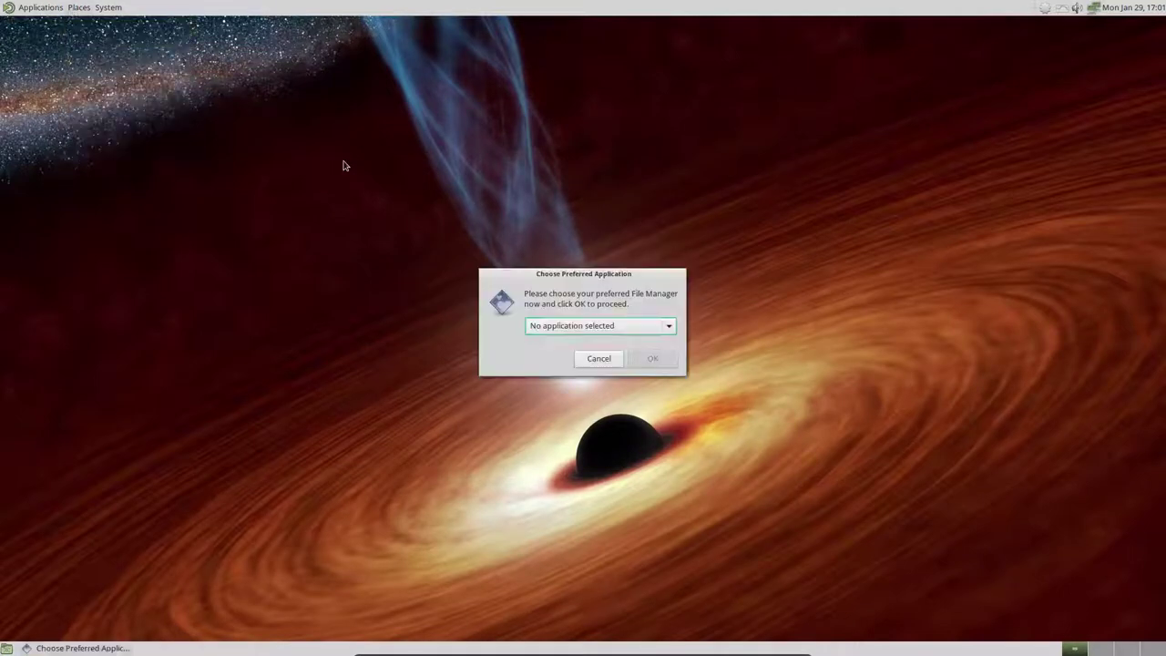
{"action": "left_click", "coordinate": [662, 329]}
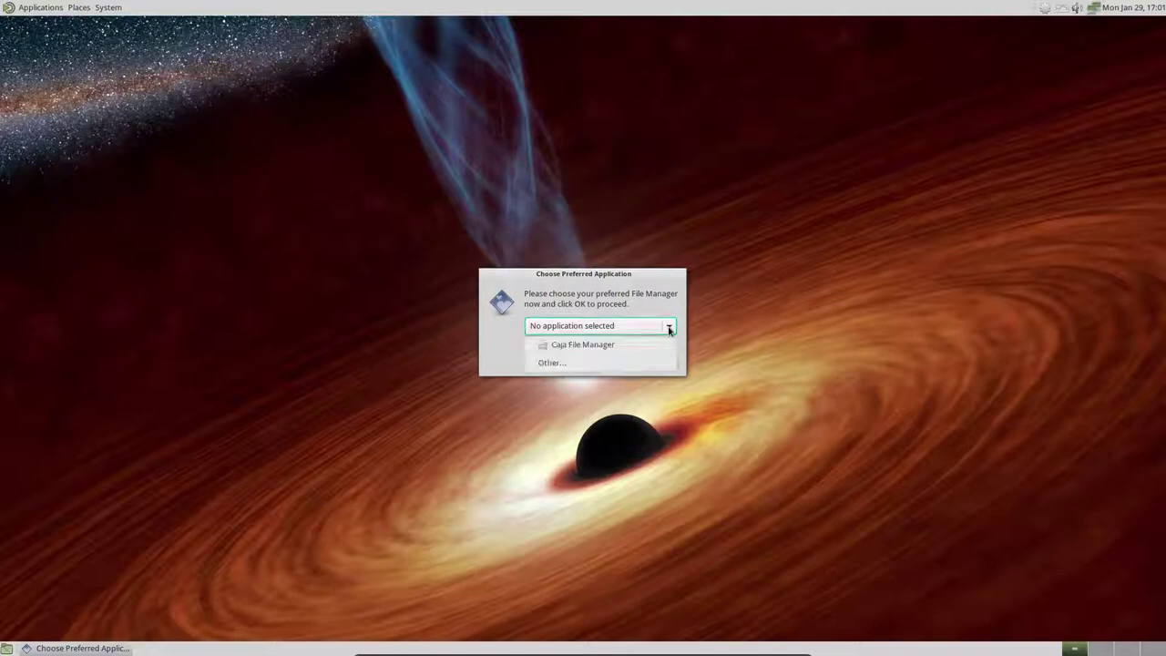
{"action": "left_click", "coordinate": [594, 349]}
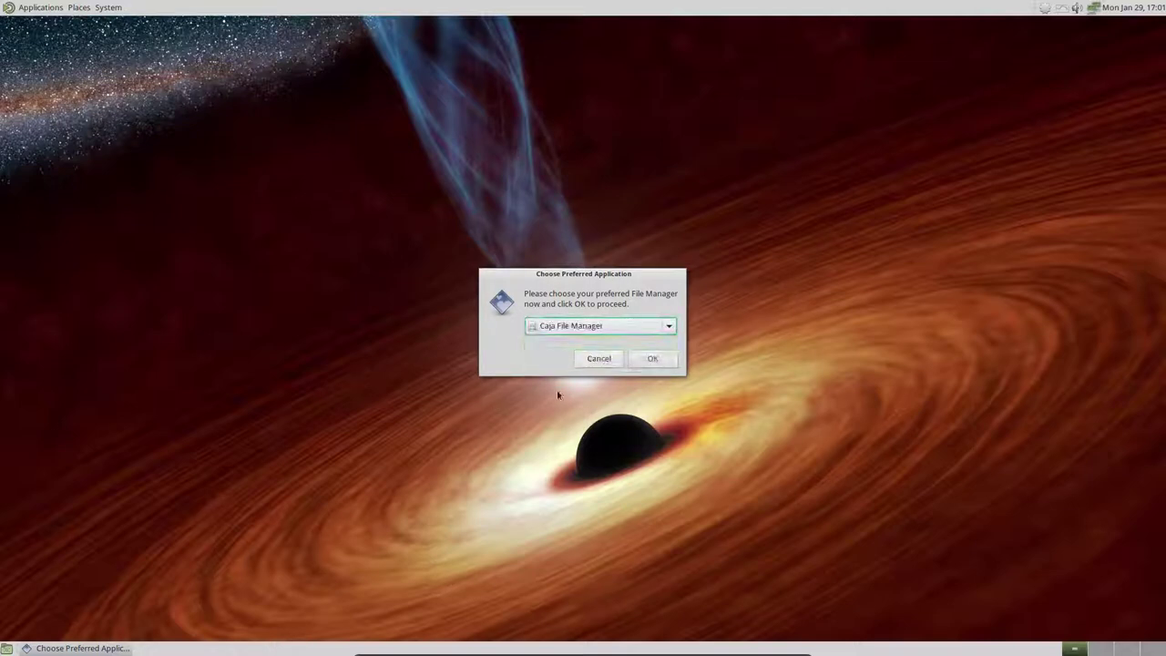
{"action": "left_click", "coordinate": [647, 360]}
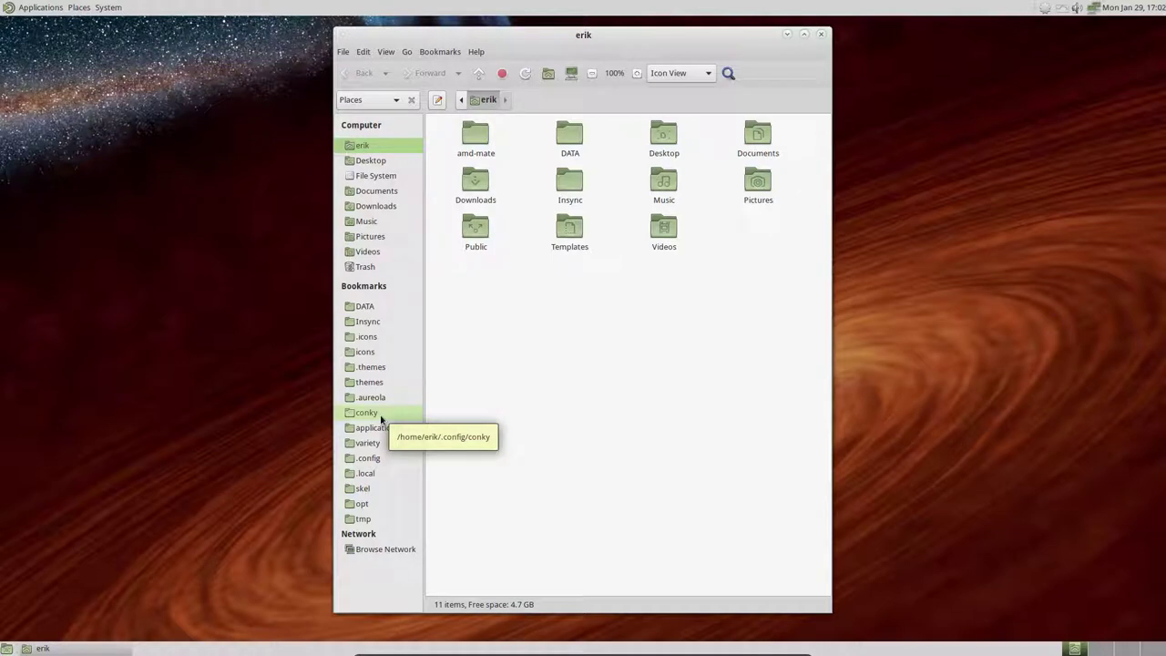
Browse into amd-mate/Personal/compiz-manjaro and select both files there.
{"action": "left_click", "coordinate": [477, 137]}
{"action": "double_click", "coordinate": [477, 138]}
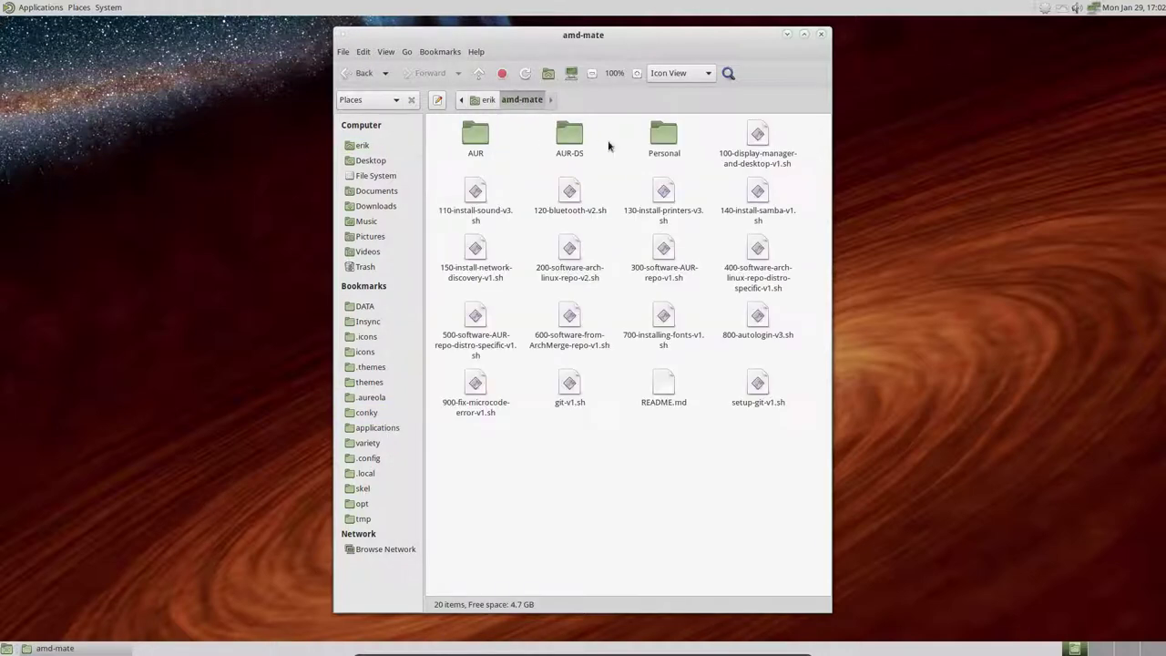
{"action": "double_click", "coordinate": [662, 138]}
{"action": "left_click", "coordinate": [477, 138]}
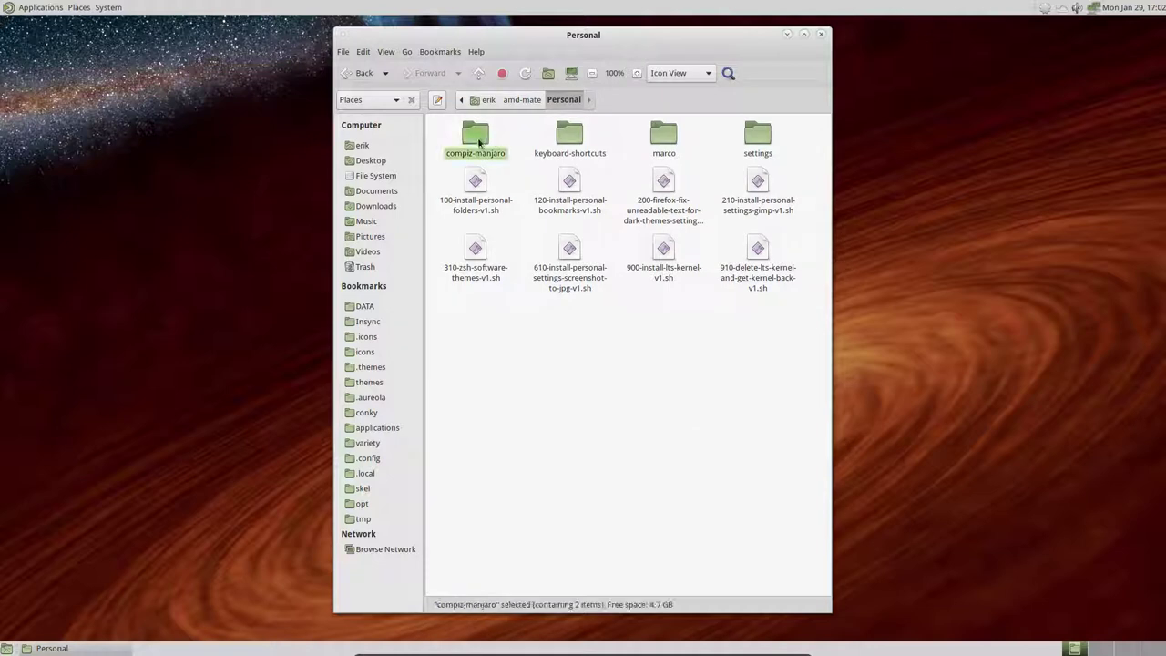
{"action": "double_click", "coordinate": [479, 141]}
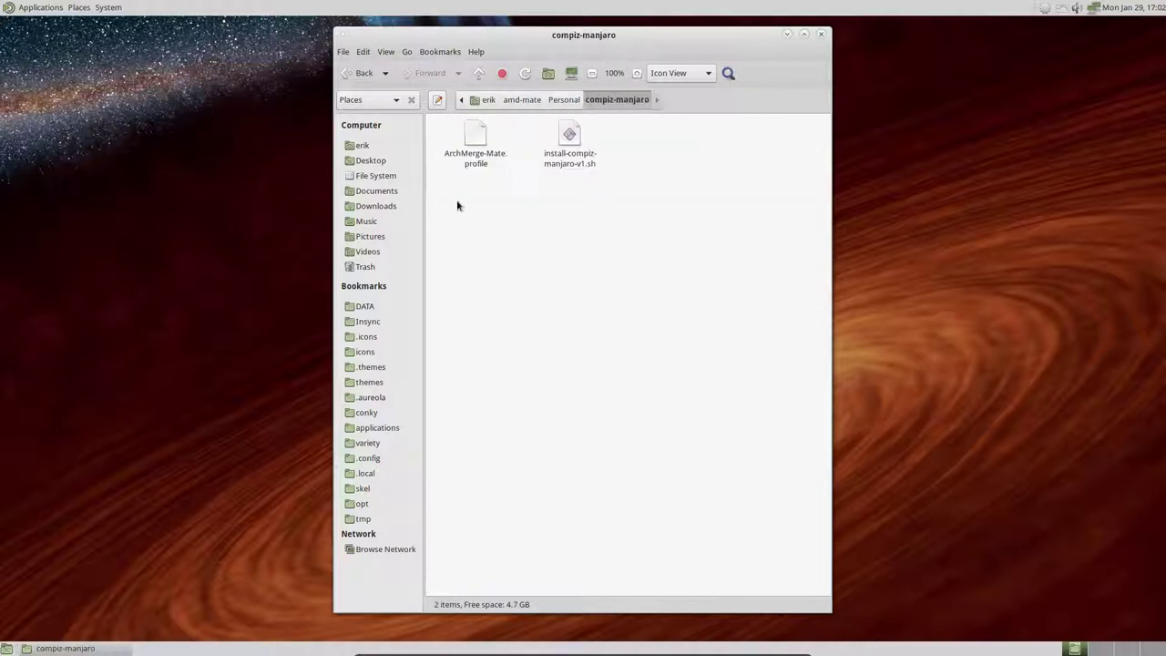
{"action": "key", "text": "ctrl+a"}
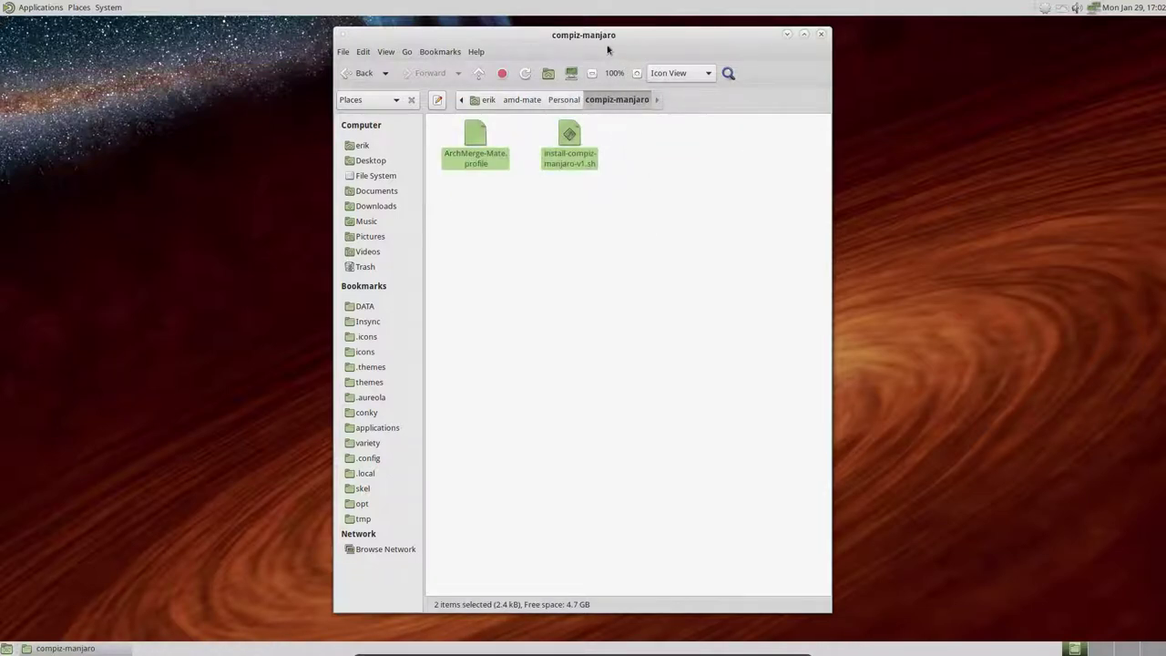
Move Caja to the right and open a terminal in the Desktop folder beside it.
{"action": "left_click_drag", "start_coordinate": [606, 44], "coordinate": [938, 45]}
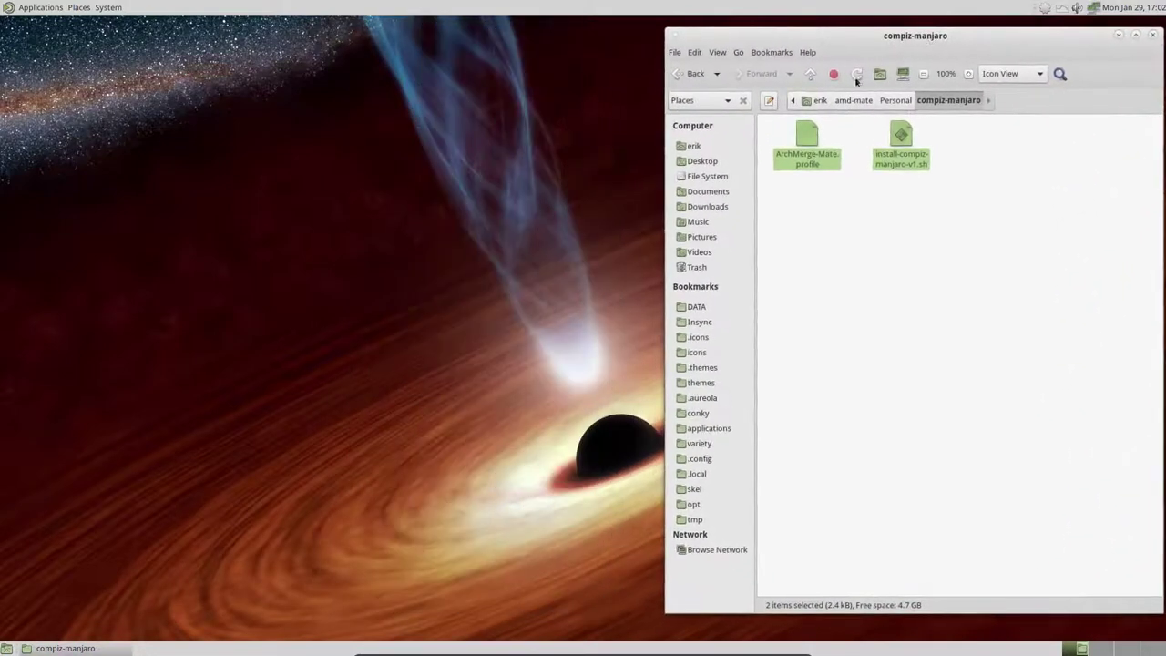
{"action": "right_click", "coordinate": [204, 222]}
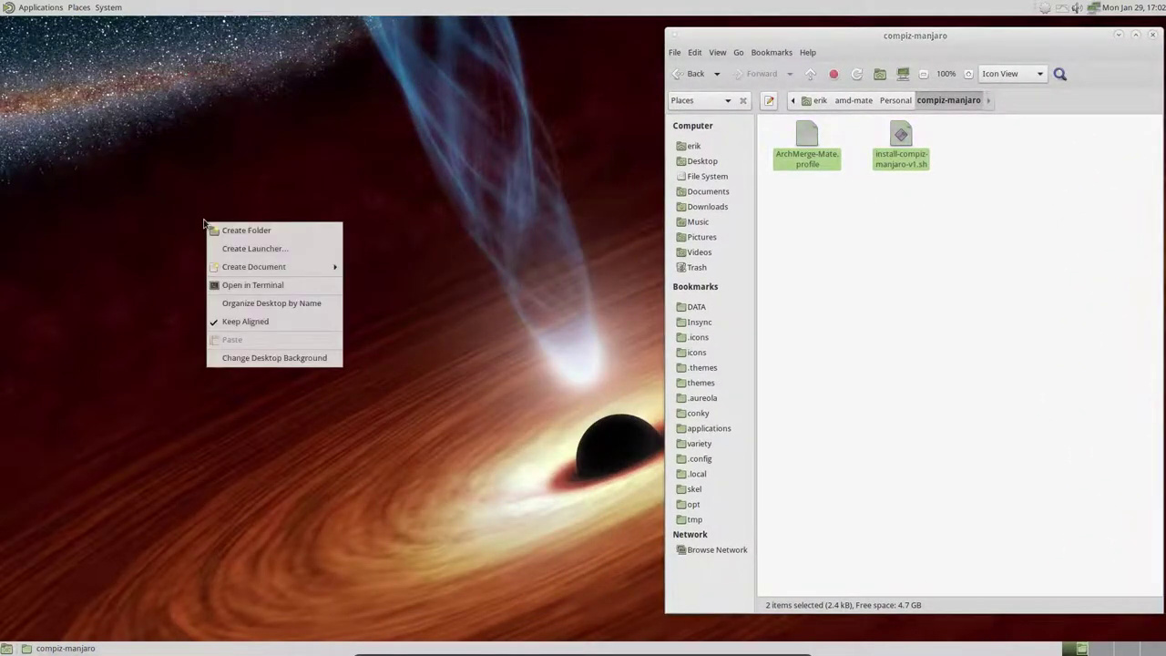
{"action": "left_click", "coordinate": [278, 290]}
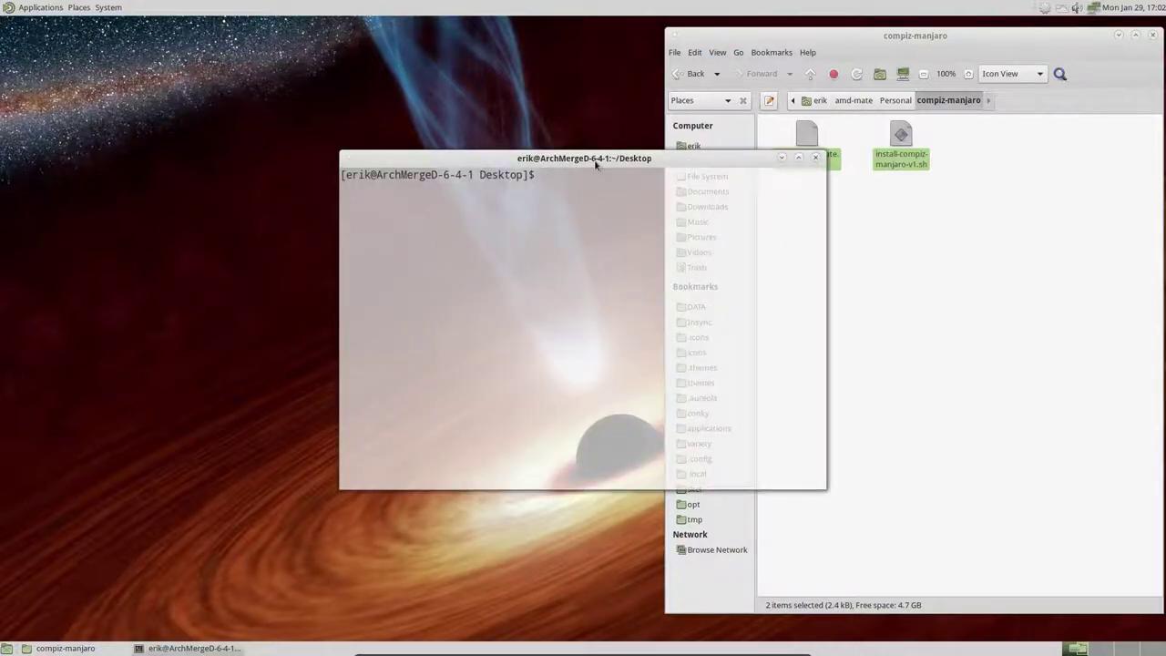
{"action": "mouse_move", "coordinate": [598, 161]}
{"action": "left_mouse_down"}
{"action": "mouse_move", "coordinate": [276, 157]}
{"action": "mouse_move", "coordinate": [271, 147]}
{"action": "left_mouse_up"}
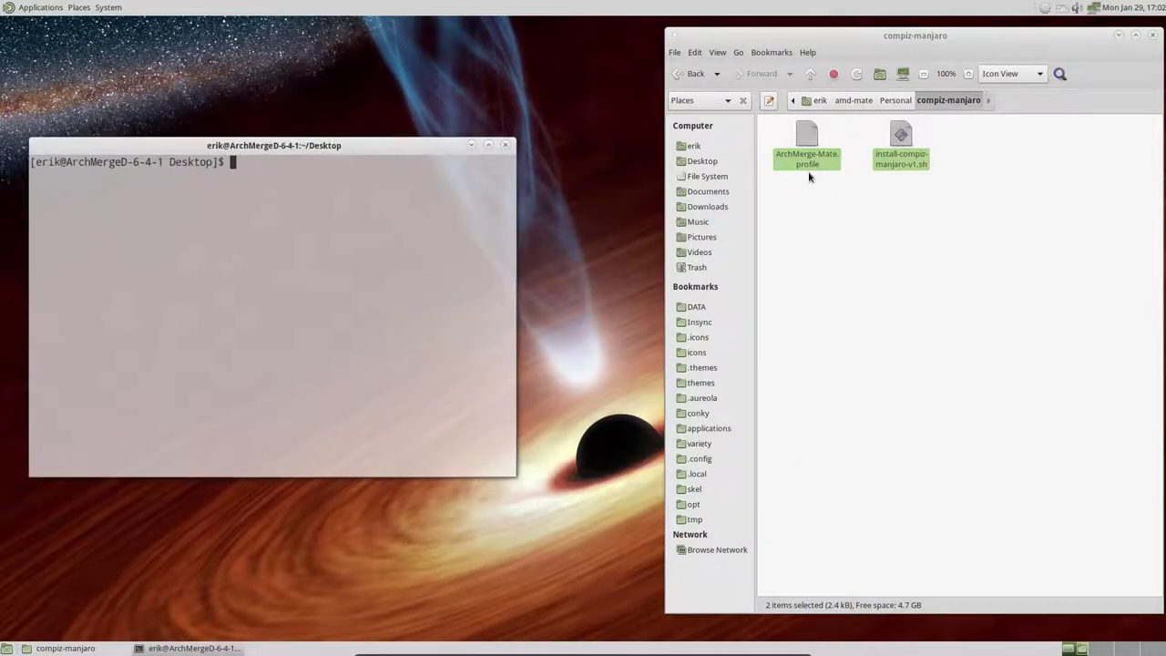
{"action": "mouse_move", "coordinate": [301, 294]}
{"action": "left_mouse_down"}
{"action": "mouse_move", "coordinate": [482, 262]}
{"action": "mouse_move", "coordinate": [487, 273]}
{"action": "left_mouse_up"}
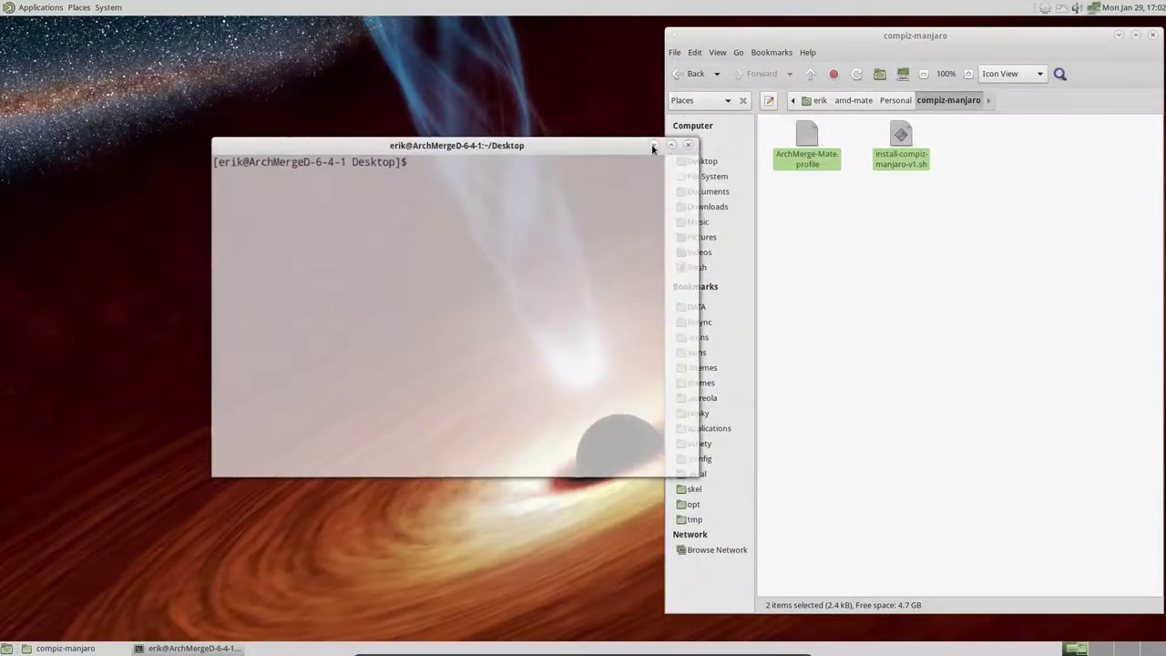
{"action": "left_click", "coordinate": [653, 146]}
{"action": "left_click", "coordinate": [187, 647]}
Select only ArchMerge-Mate.profile in Caja, reposition the terminal, and flip between workspaces.
{"action": "left_click", "coordinate": [805, 195]}
{"action": "left_click", "coordinate": [807, 145]}
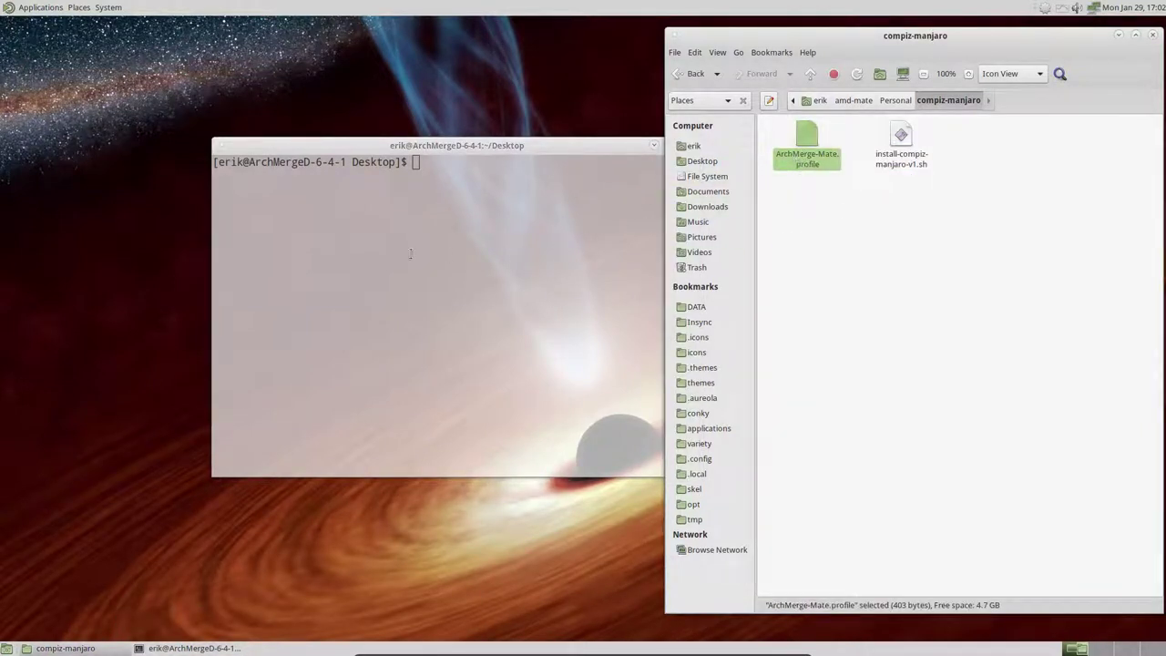
{"action": "left_click", "coordinate": [387, 185]}
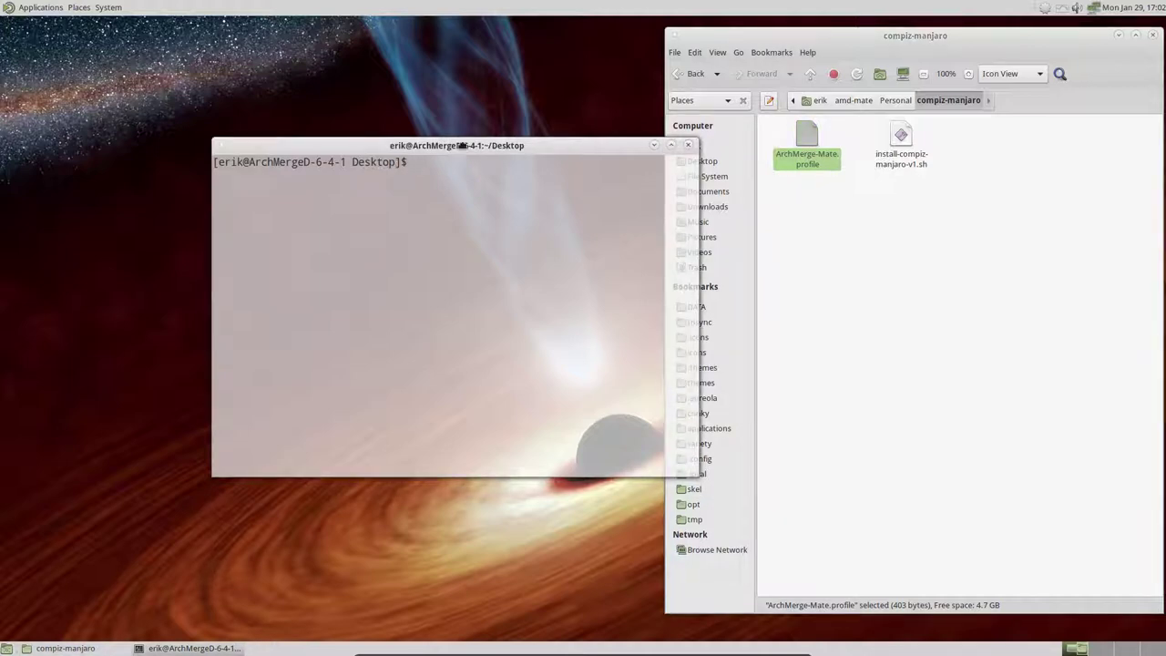
{"action": "left_click_drag", "start_coordinate": [493, 148], "coordinate": [358, 168]}
{"action": "key", "text": "ctrl+alt+Right"}
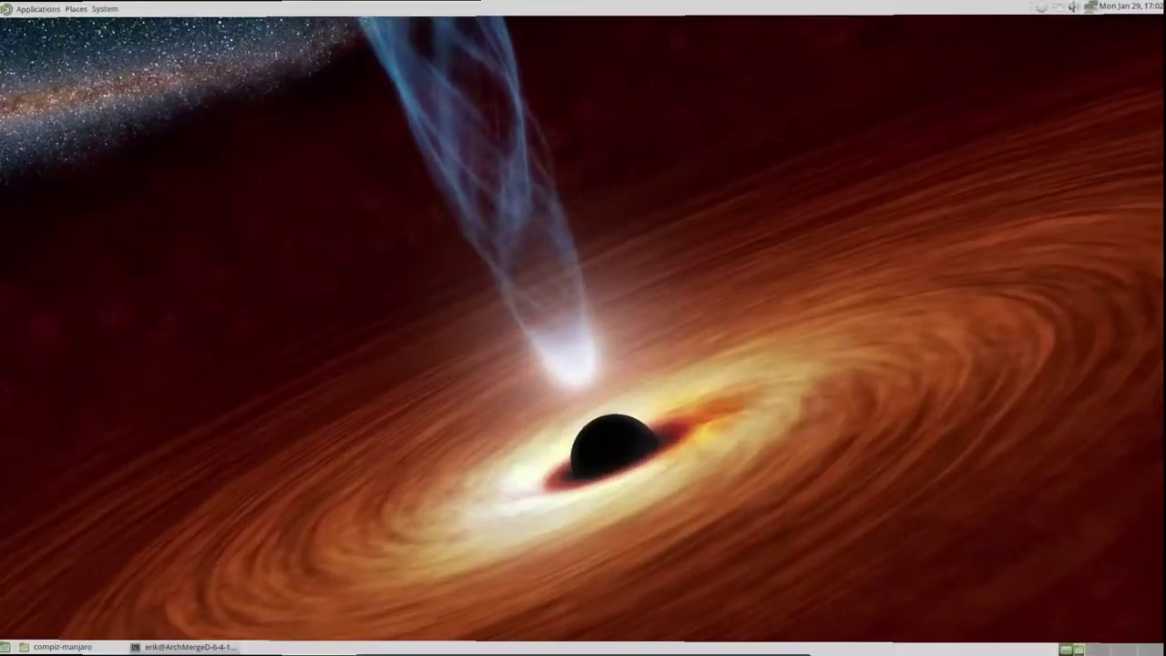
{"action": "key", "text": "ctrl+alt+Left"}
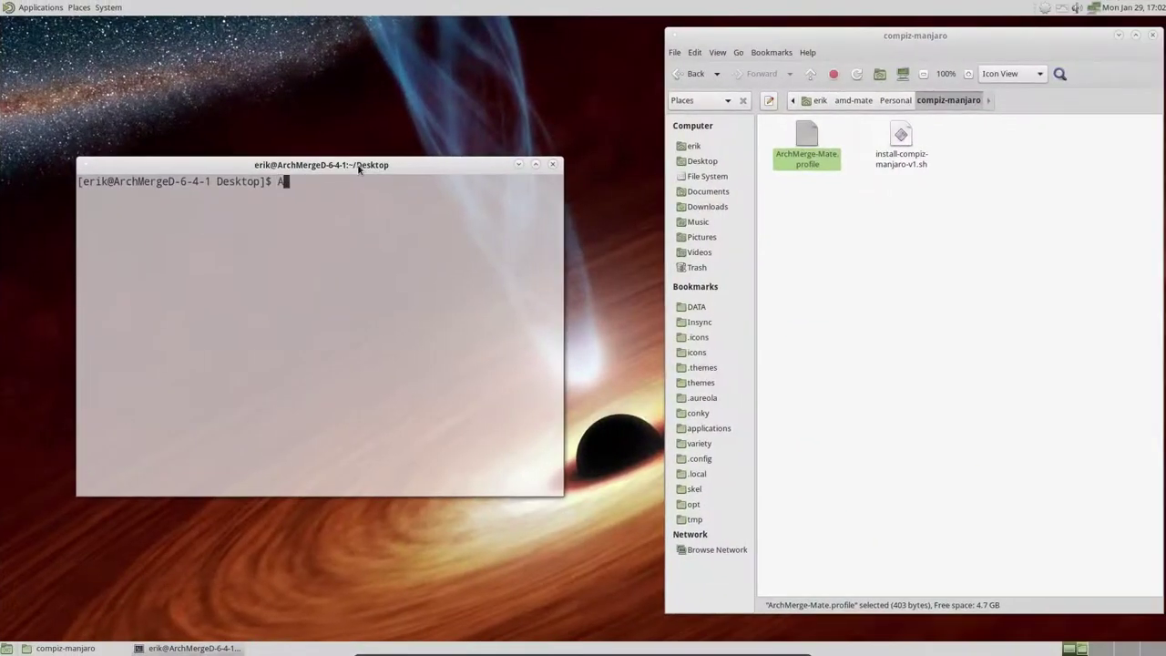
{"action": "key", "text": "ctrl+alt+Down"}
{"action": "key", "text": "ctrl+alt+Down"}
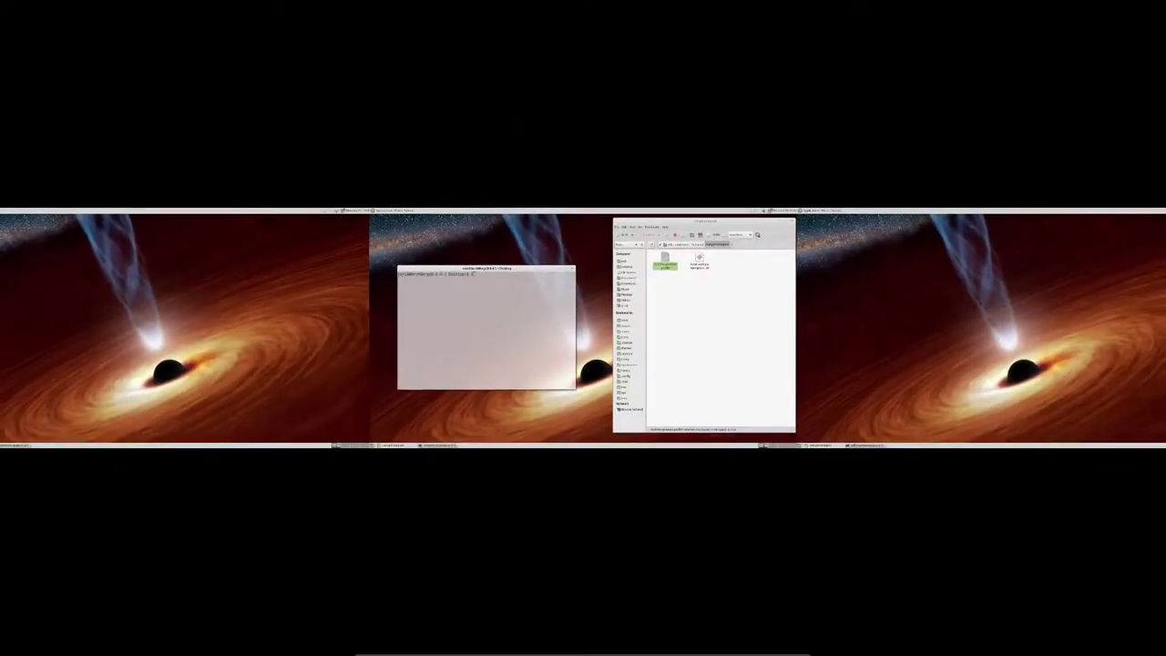
Return to the terminal's workspace, clear the prompt, and select install-compiz-manjaro-v1.sh in Caja.
{"action": "key", "text": "ctrl+alt+Left"}
{"action": "key", "text": "ctrl+alt+Right"}
{"action": "key", "text": "BackSpace"}
{"action": "type", "text": "pacma"}
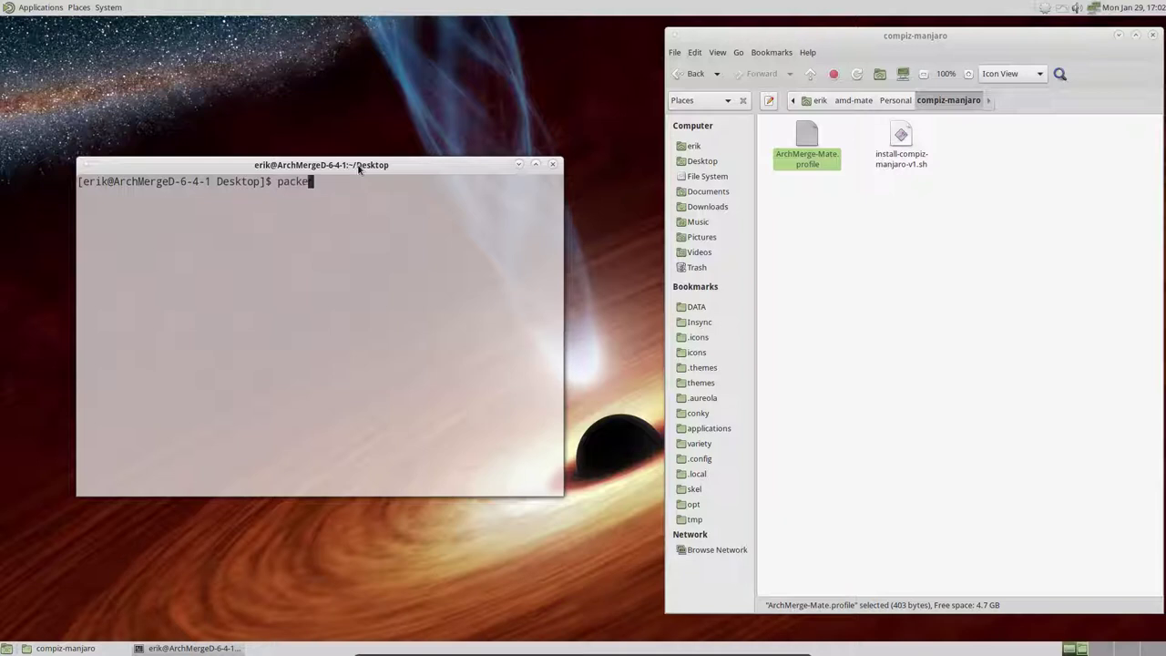
{"action": "key", "text": "BackSpace"}
{"action": "key", "text": "BackSpace"}
{"action": "key", "text": "BackSpace"}
{"action": "left_click", "coordinate": [904, 137]}
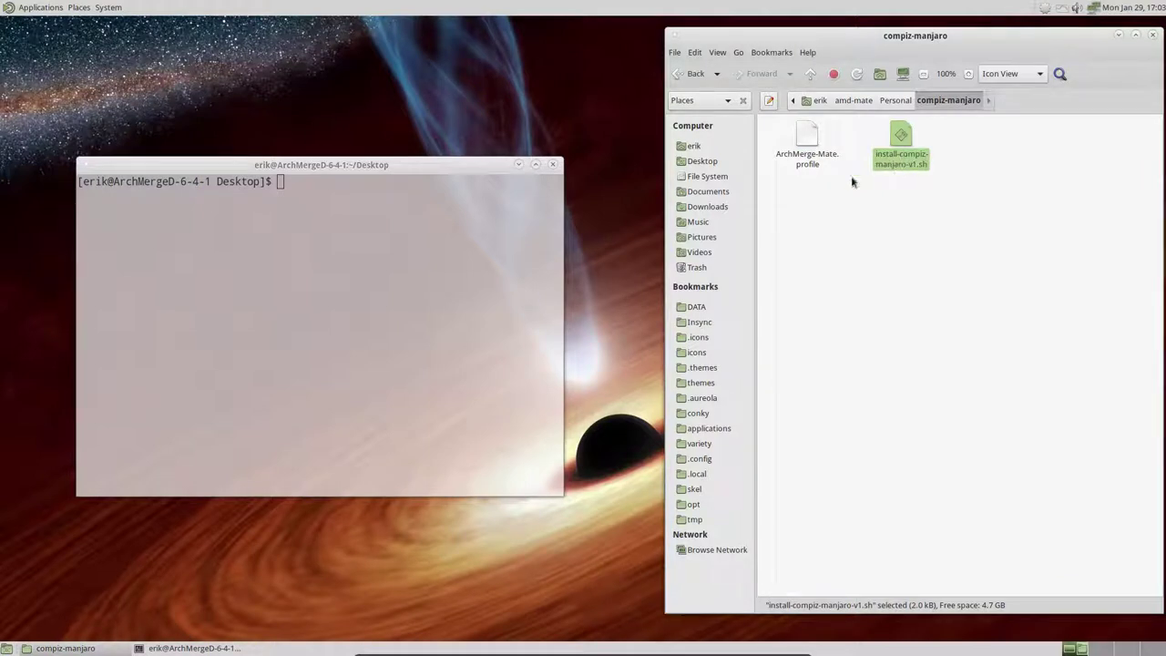
Run 'packer compiz-manjaro' in the terminal to search the AUR.
{"action": "left_click", "coordinate": [422, 212]}
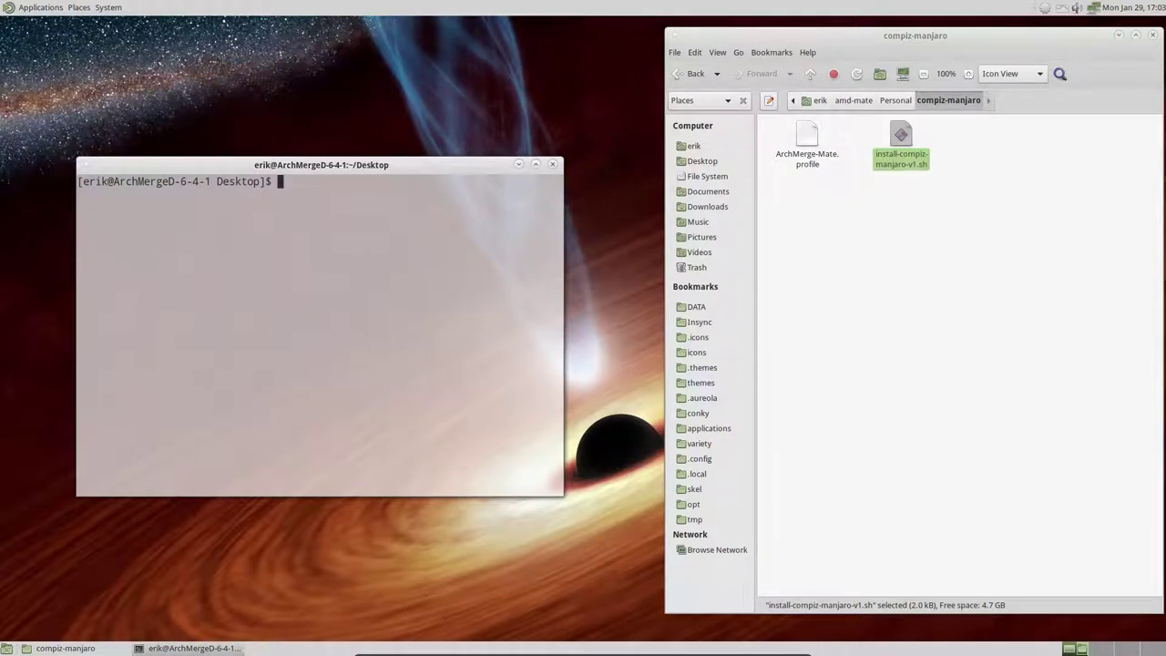
{"action": "type", "text": "yaourt"}
{"action": "key", "text": "BackSpace"}
{"action": "key", "text": "BackSpace"}
{"action": "key", "text": "BackSpace"}
{"action": "key", "text": "BackSpace"}
{"action": "key", "text": "BackSpace"}
{"action": "type", "text": "packer compiz-manjaro"}
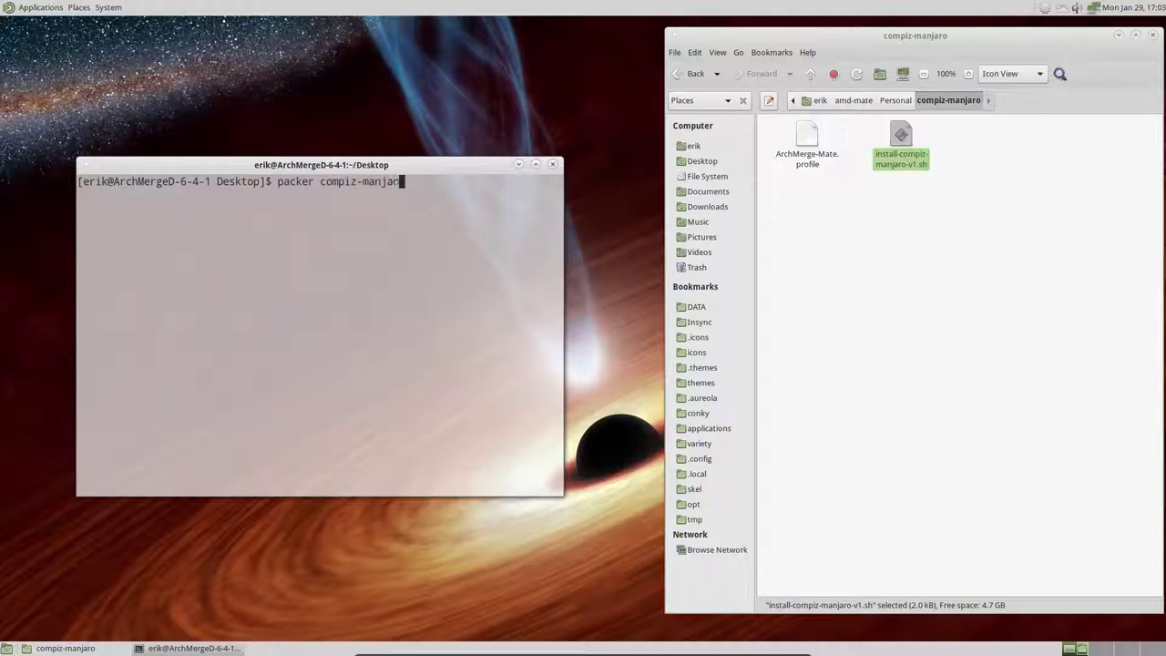
{"action": "key", "text": "Return"}
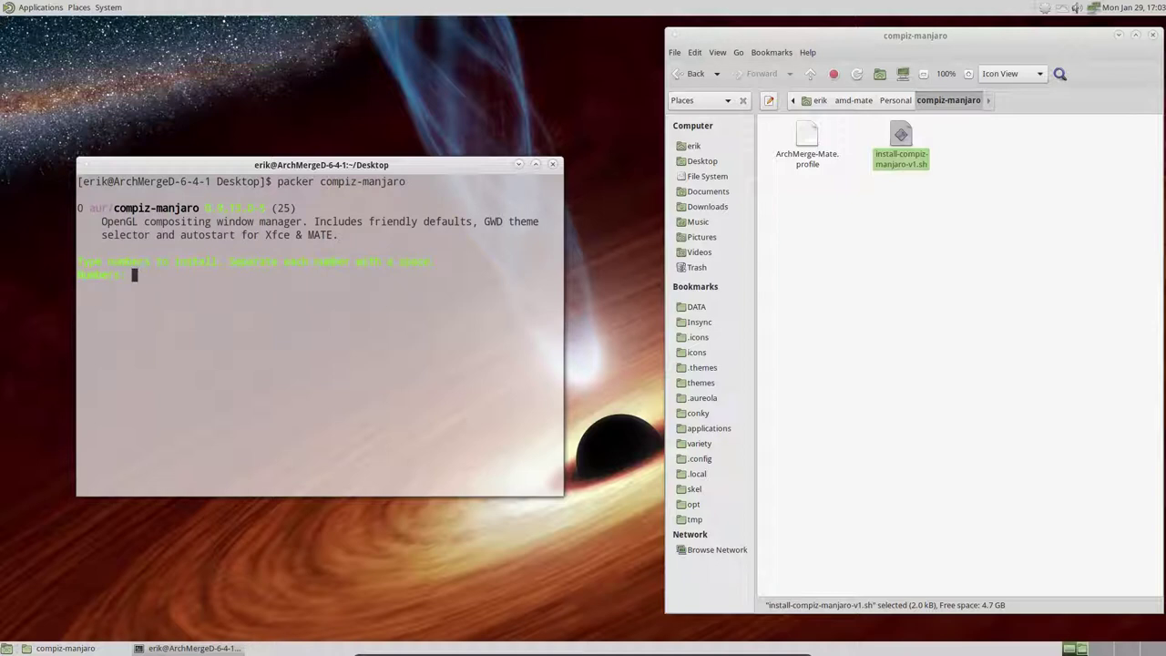
Cancel the search, list shell aliases with 'alias', and highlight the pks alias.
{"action": "key", "text": "ctrl+c"}
{"action": "type", "text": "ali"}
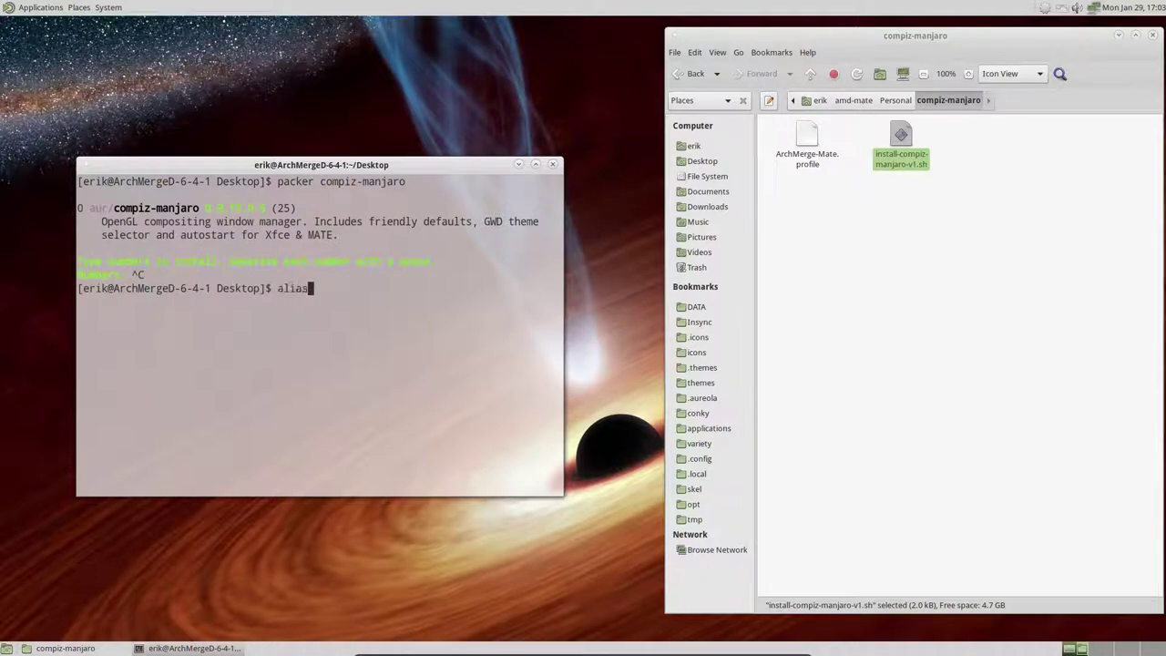
{"action": "type", "text": "as"}
{"action": "key", "text": "Return"}
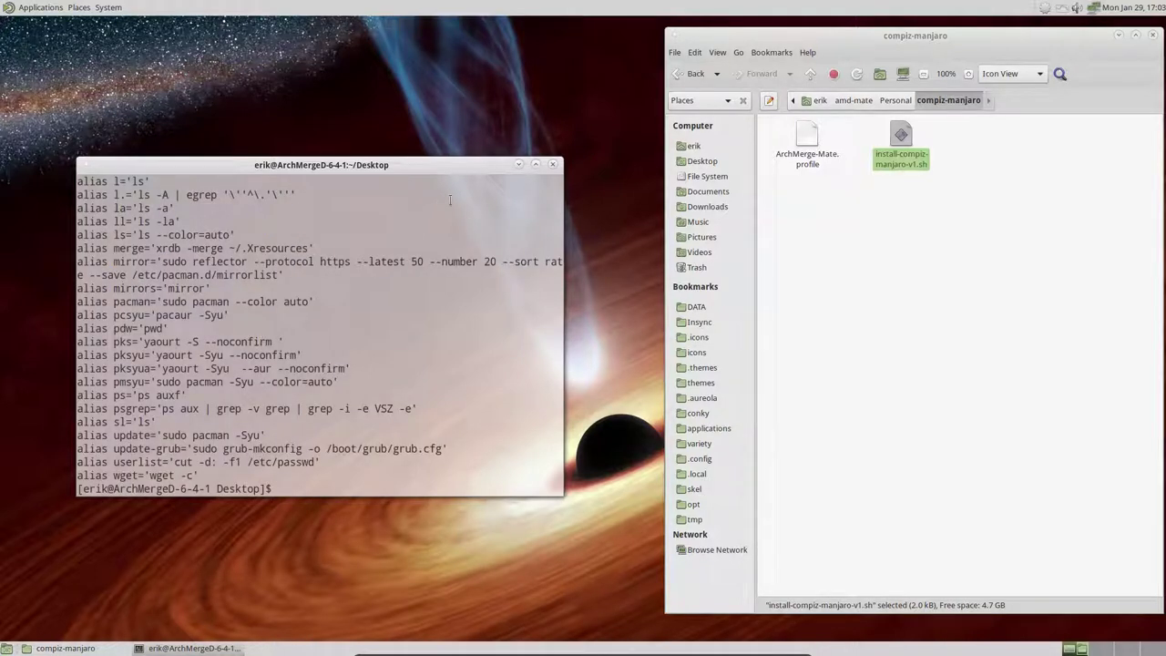
{"action": "left_click_drag", "start_coordinate": [291, 338], "coordinate": [64, 337]}
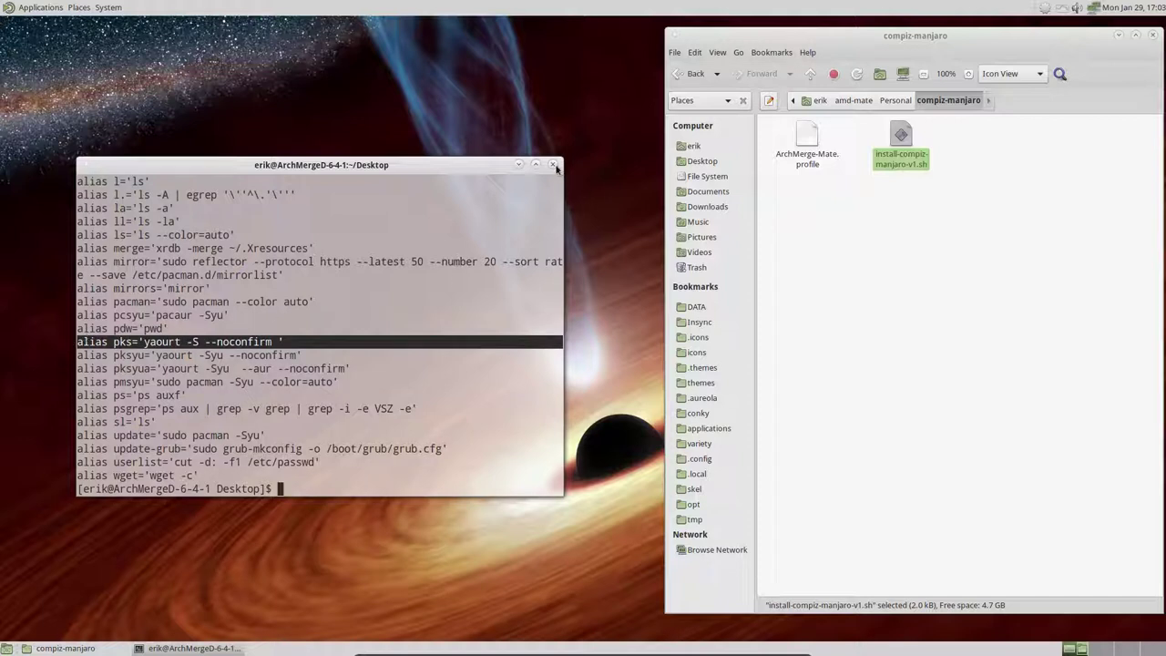
Run 'pks compiz-manjaro' to start building and installing the package.
{"action": "type", "text": "pl"}
{"action": "key", "text": "BackSpace"}
{"action": "type", "text": "ks "}
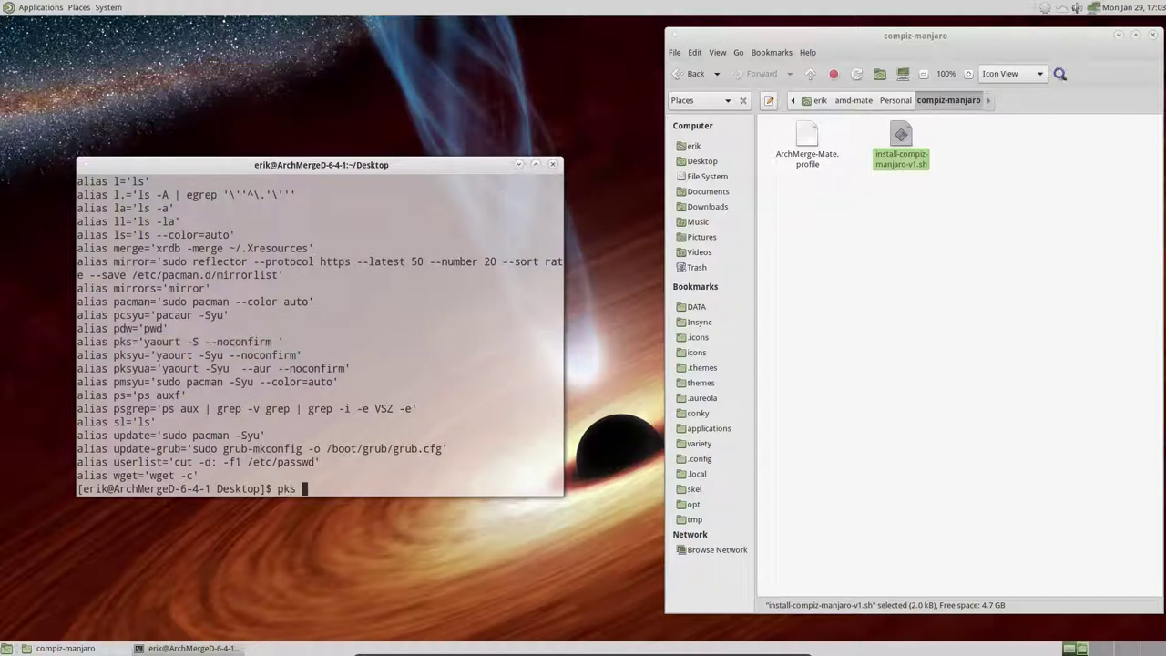
{"action": "type", "text": "compiz-"}
{"action": "type", "text": "manjaro"}
{"action": "key", "text": "Return"}
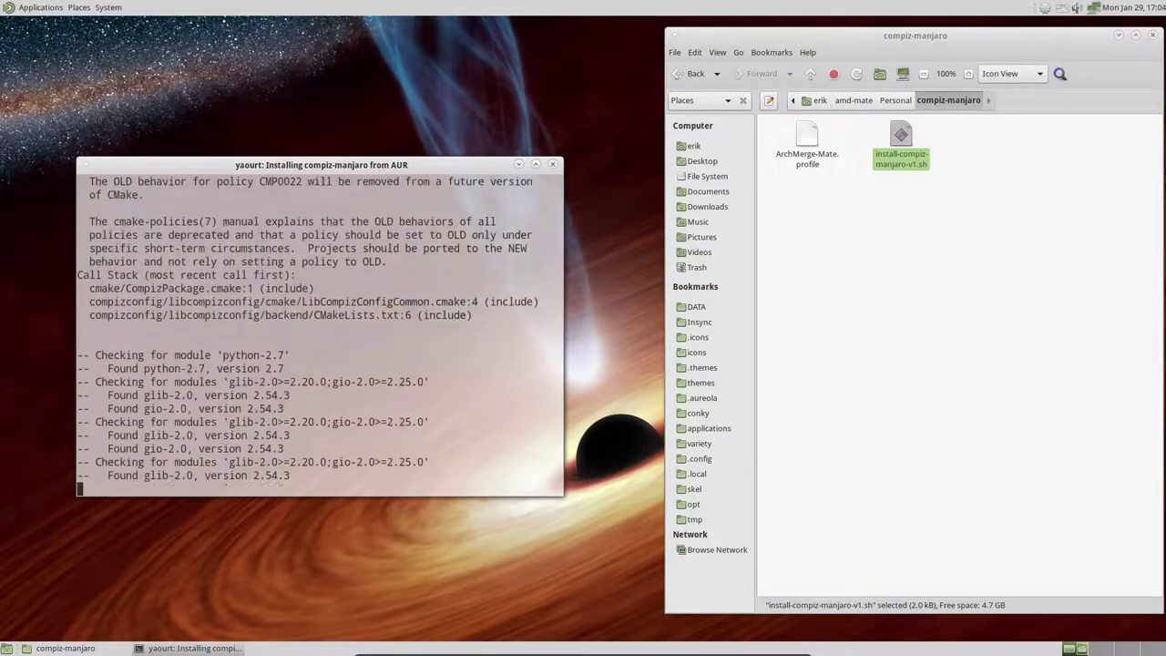
Abort the build with Ctrl+C, close the terminal, and select ArchMerge-Mate.profile in Caja.
{"action": "key", "text": "ctrl+c"}
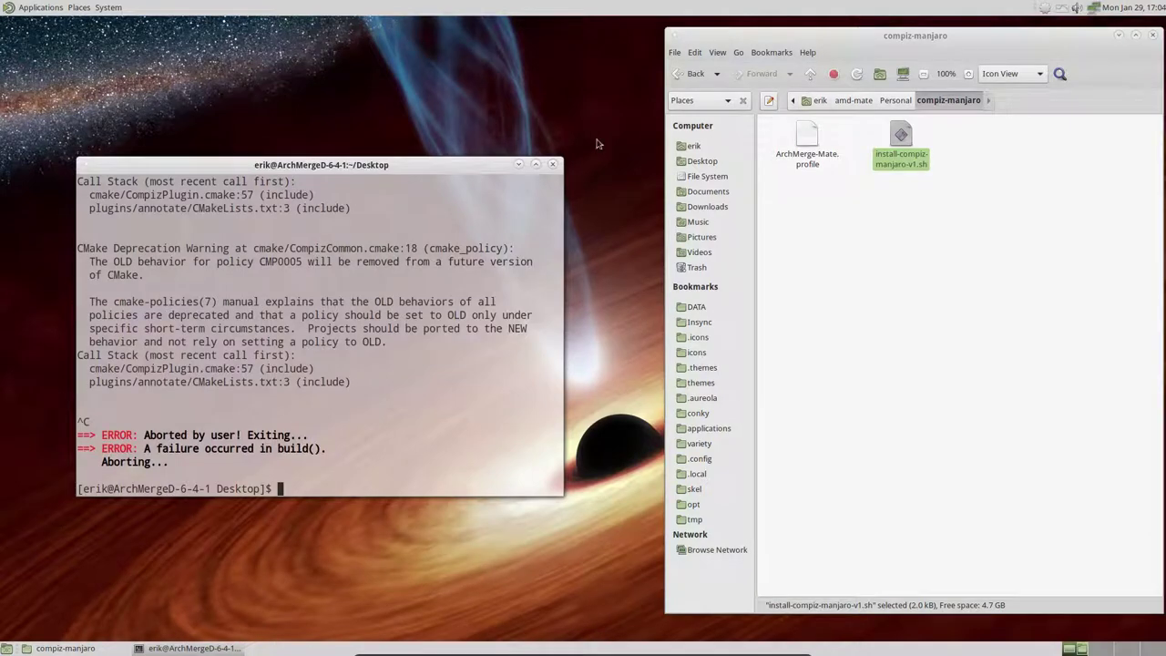
{"action": "mouse_move", "coordinate": [408, 164]}
{"action": "left_mouse_down"}
{"action": "mouse_move", "coordinate": [420, 139]}
{"action": "mouse_move", "coordinate": [392, 139]}
{"action": "left_mouse_up"}
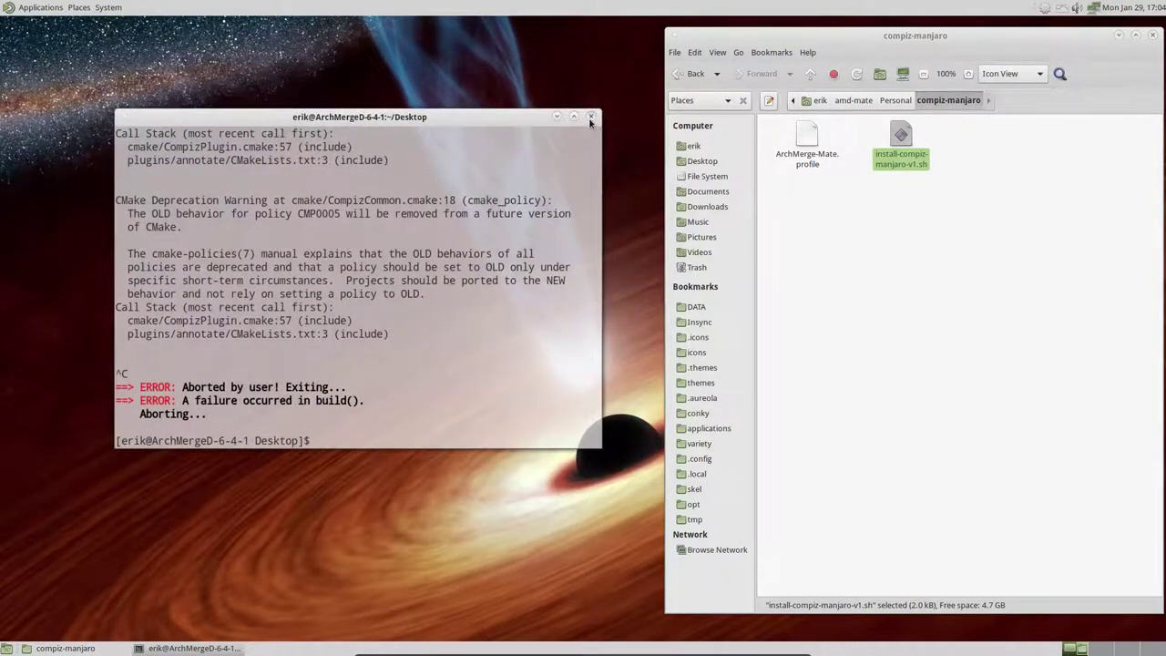
{"action": "left_click", "coordinate": [590, 116]}
{"action": "left_click", "coordinate": [806, 134]}
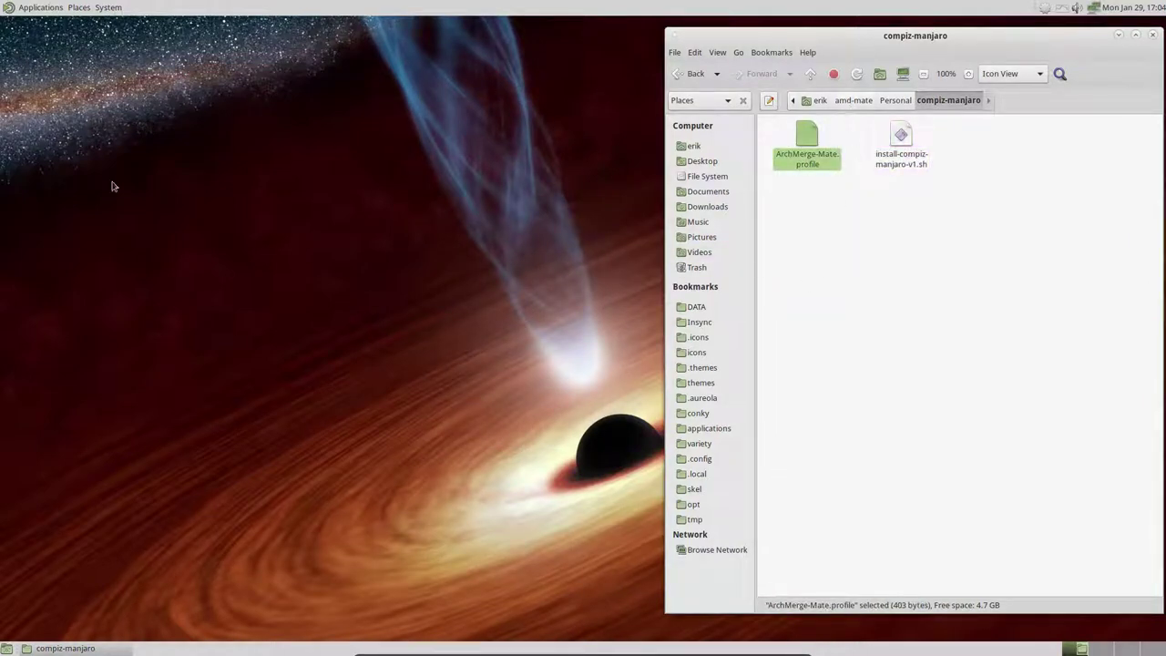
{"action": "left_click", "coordinate": [40, 9]}
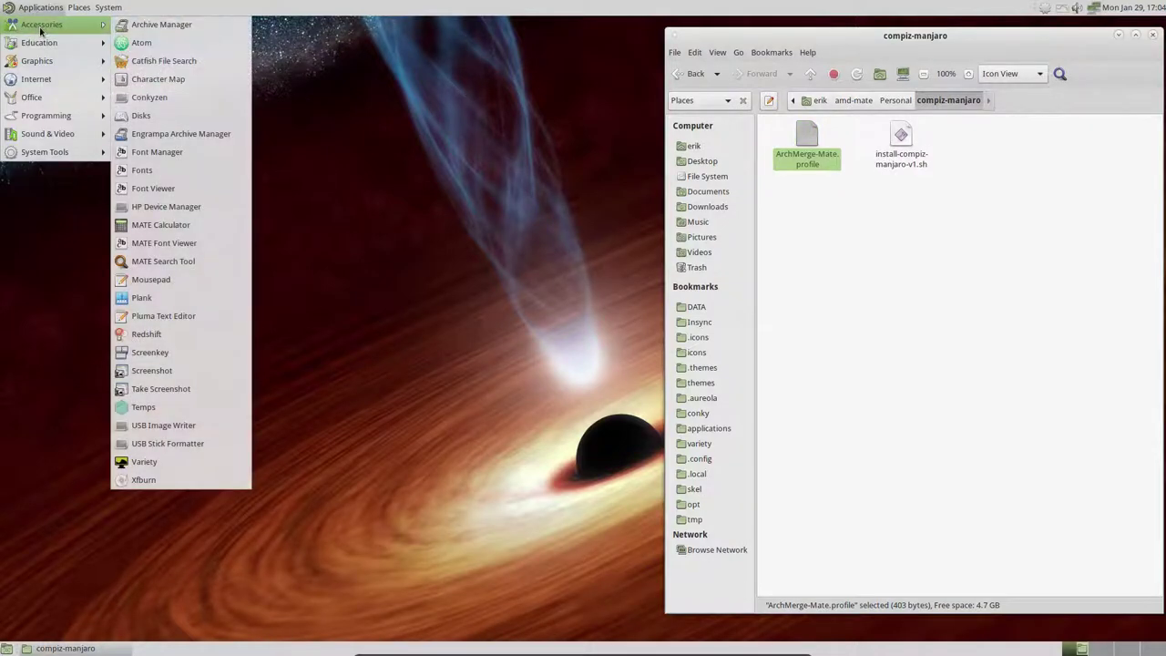
{"action": "mouse_move", "coordinate": [36, 79]}
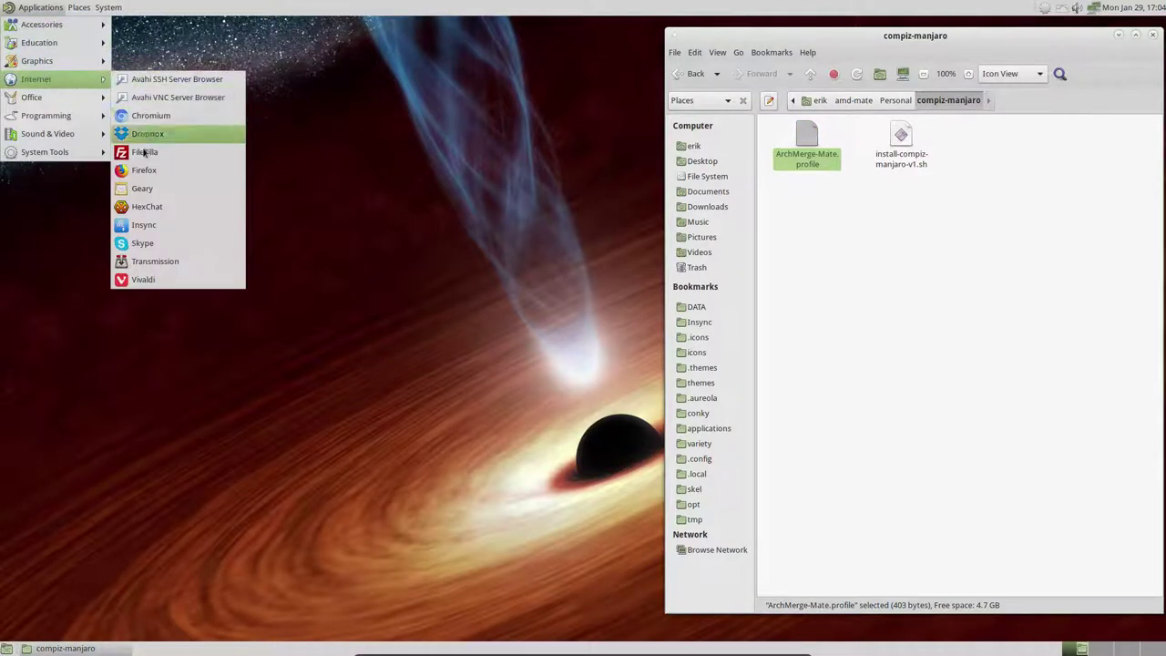
{"action": "left_click", "coordinate": [167, 170]}
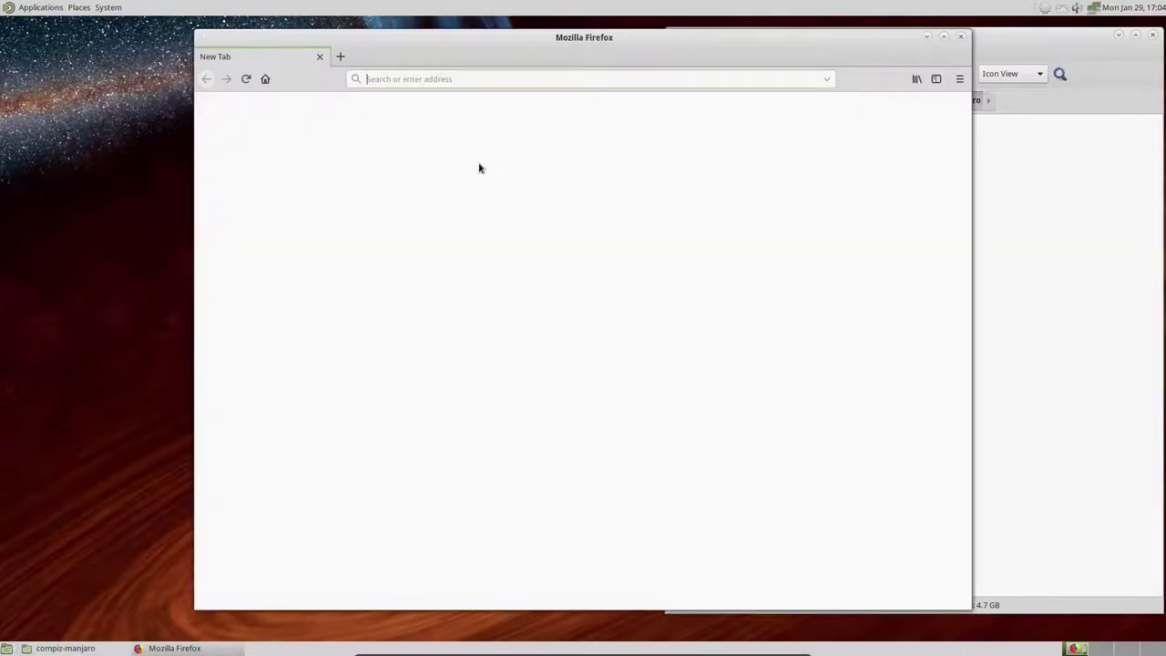
{"action": "type", "text": "htt"}
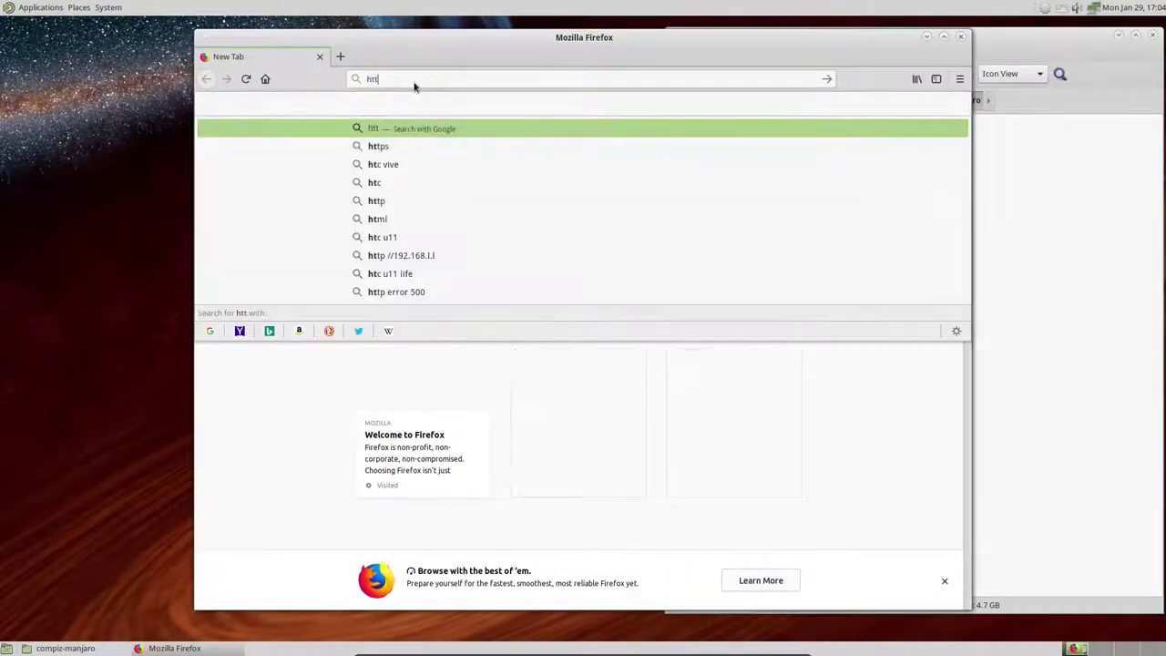
{"action": "type", "text": "p"}
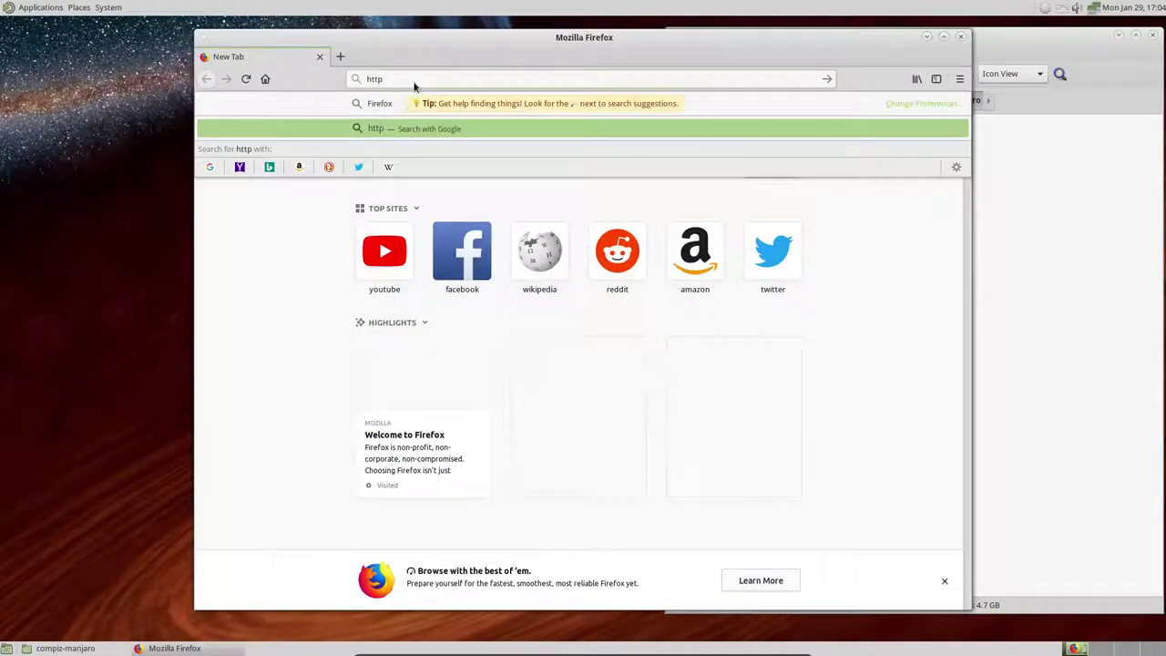
{"action": "type", "text": ":"}
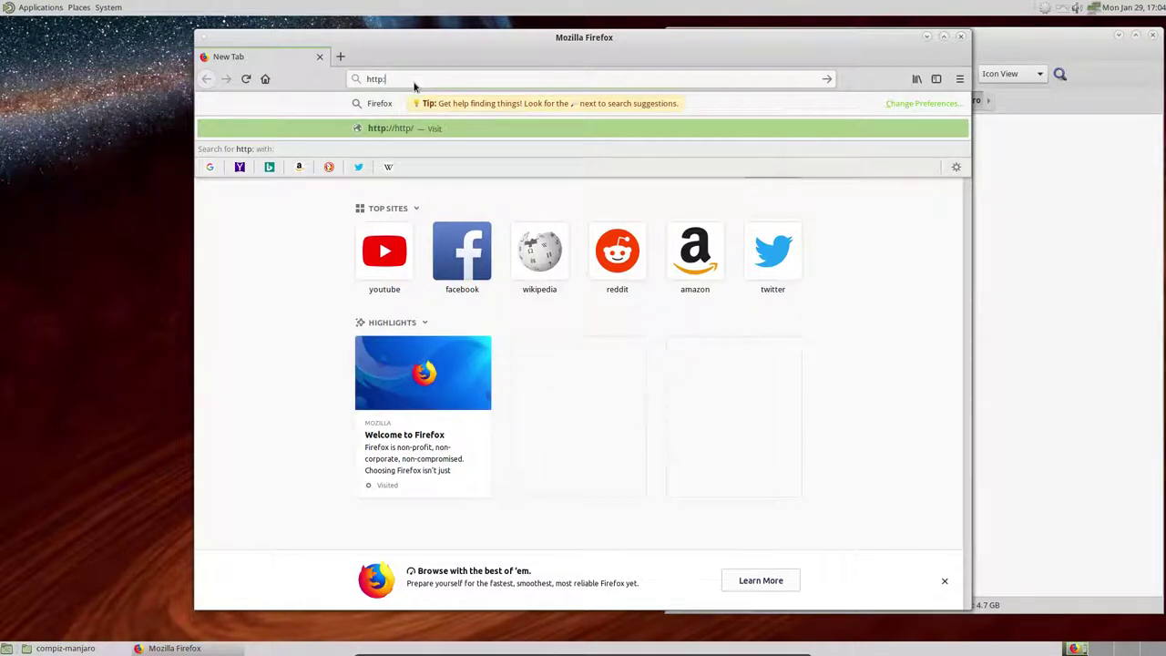
{"action": "type", "text": "/"}
{"action": "key", "text": "BackSpace"}
{"action": "key", "text": "BackSpace"}
{"action": "type", "text": "s"}
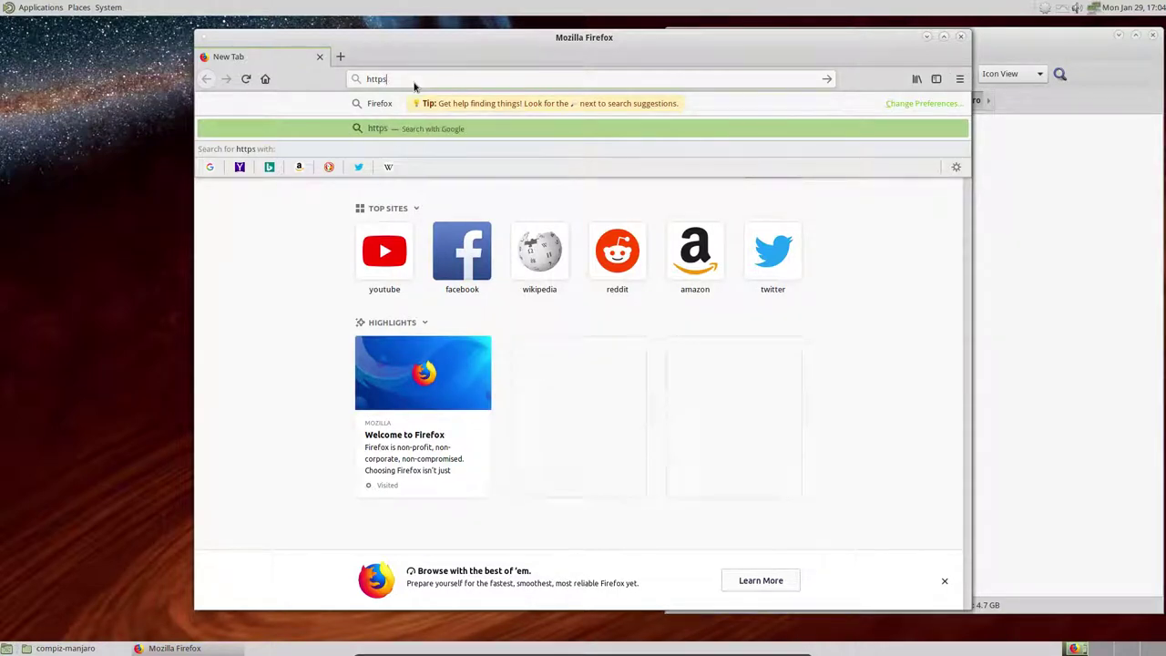
{"action": "type", "text": "://"}
{"action": "type", "text": "github.com/ar"}
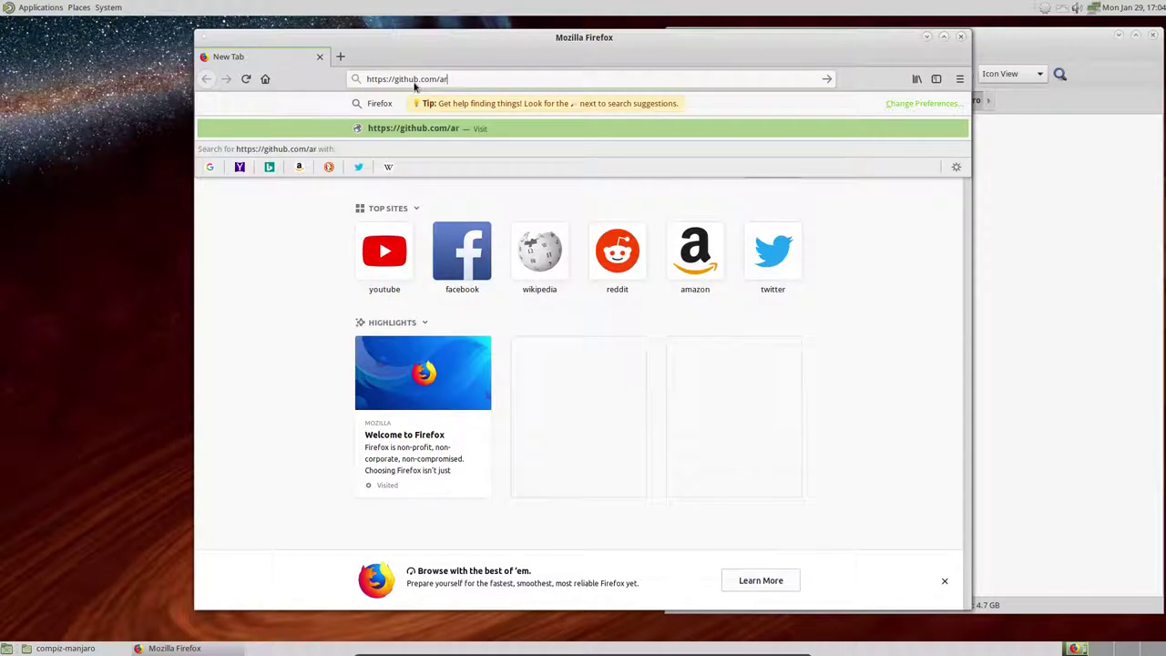
{"action": "type", "text": "chmergelinud/"}
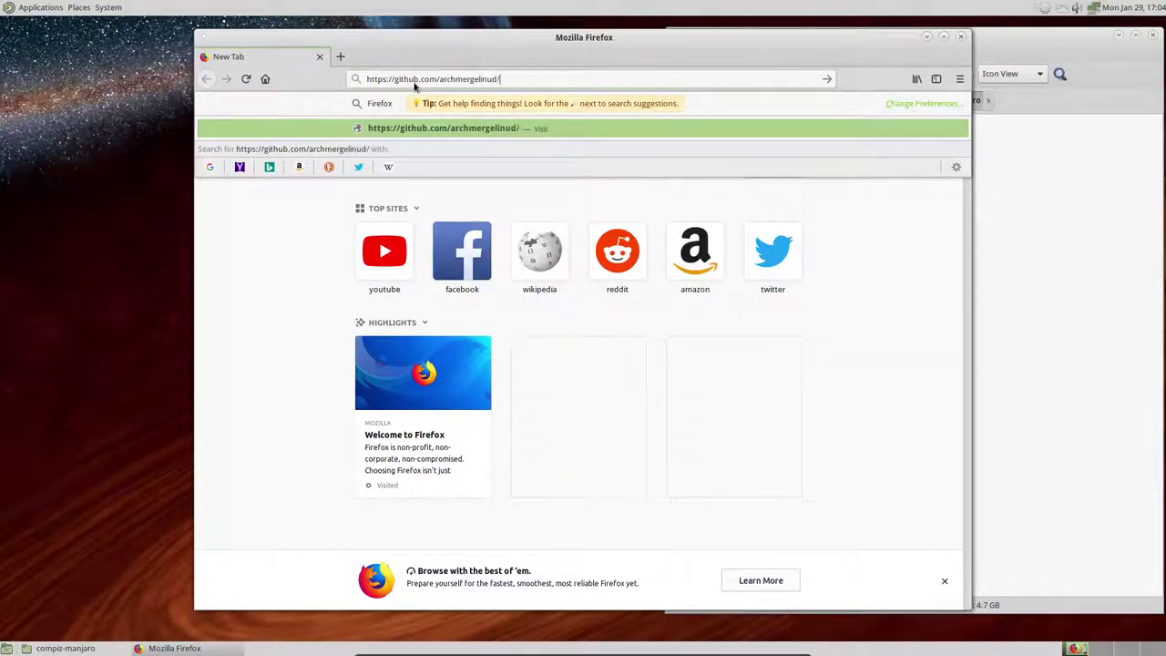
{"action": "key", "text": "BackSpace"}
{"action": "key", "text": "BackSpace"}
{"action": "type", "text": "x/"}
{"action": "key", "text": "Return"}
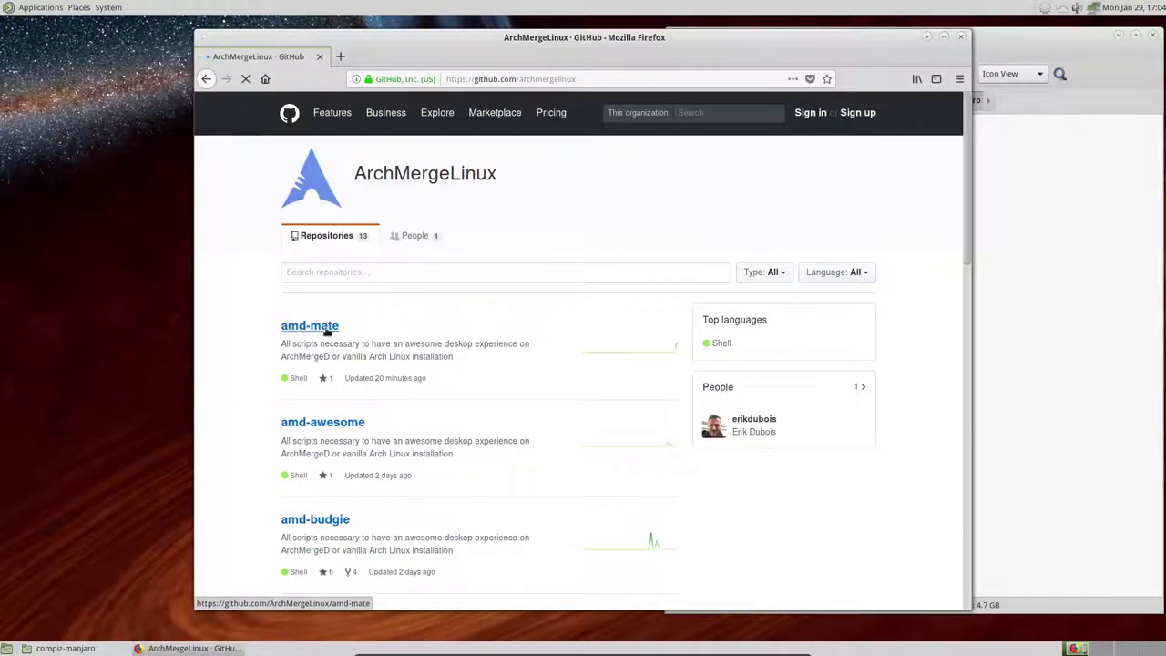
Browse amd-mate/Personal/compiz-manjaro on GitHub and read the install-compiz-manjaro-v1.sh script.
{"action": "left_click", "coordinate": [326, 331]}
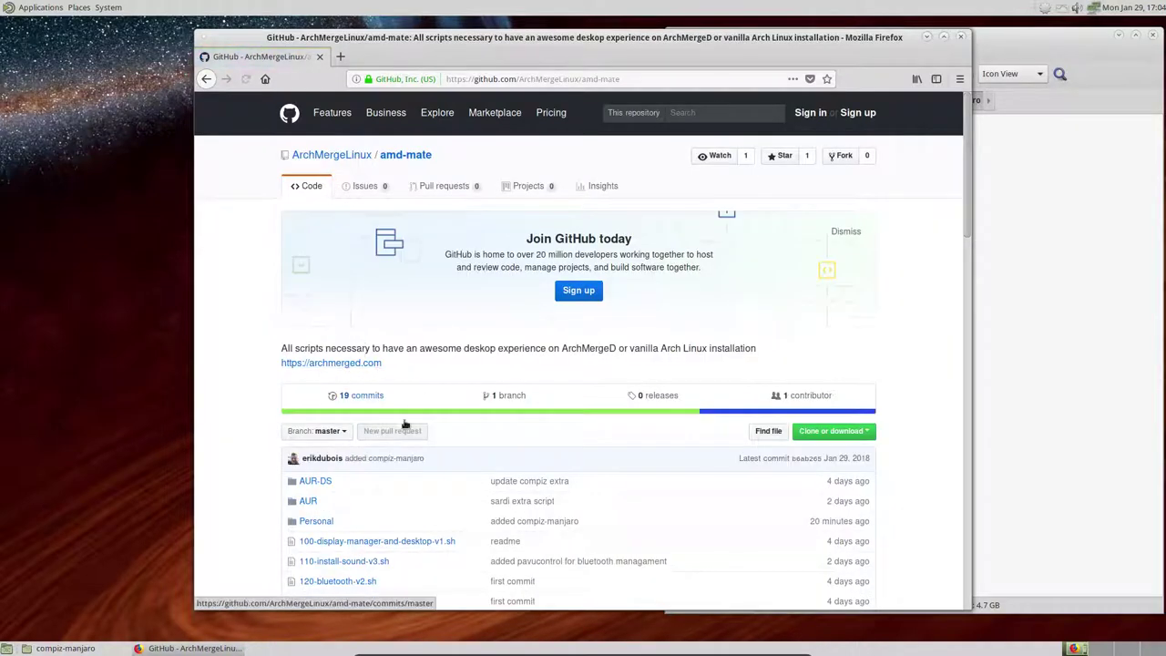
{"action": "left_click", "coordinate": [320, 521]}
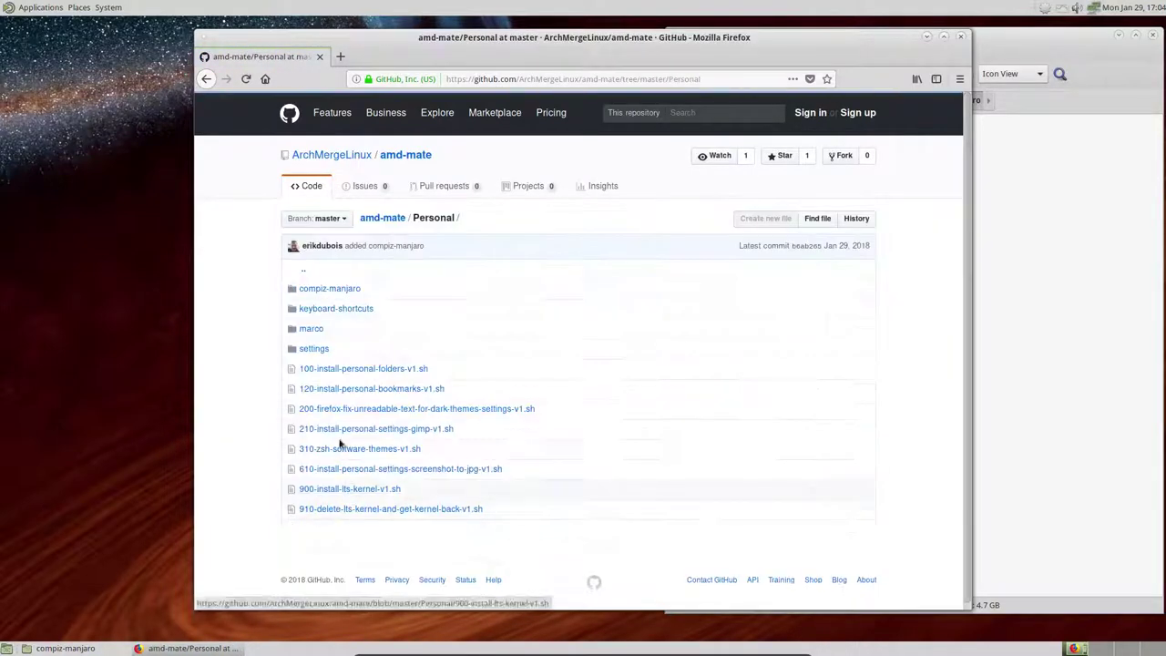
{"action": "left_click", "coordinate": [329, 289]}
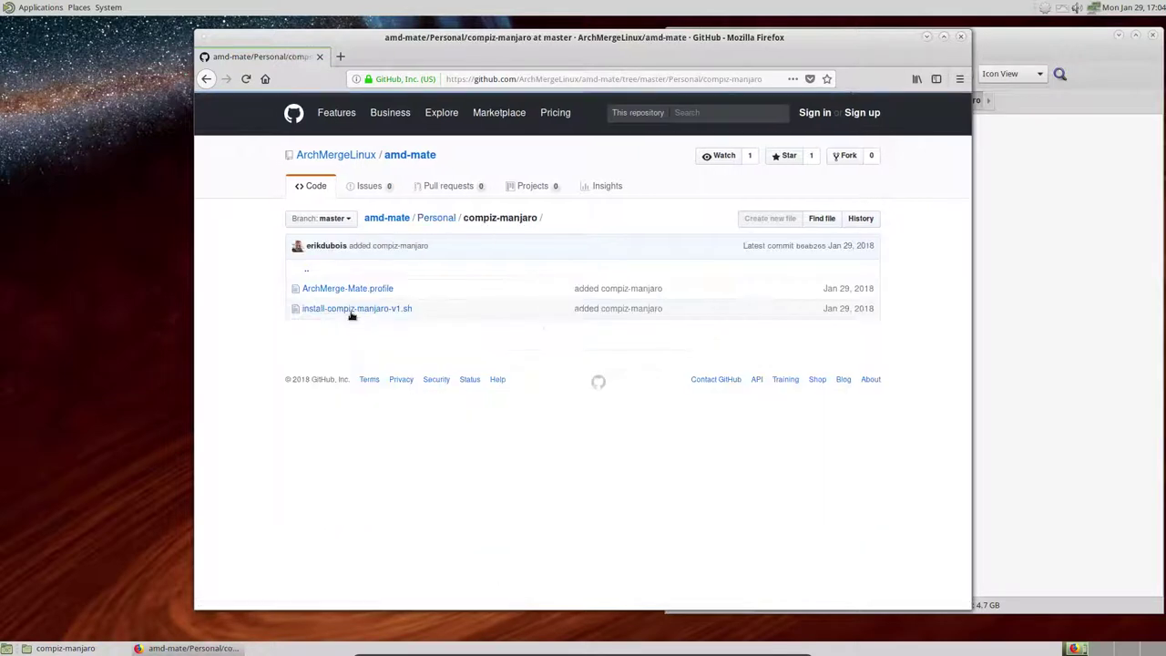
{"action": "left_click", "coordinate": [365, 311]}
{"action": "scroll", "coordinate": [352, 376], "scroll_direction": "down", "scroll_amount": 4}
{"action": "left_click_drag", "start_coordinate": [343, 333], "coordinate": [421, 333]}
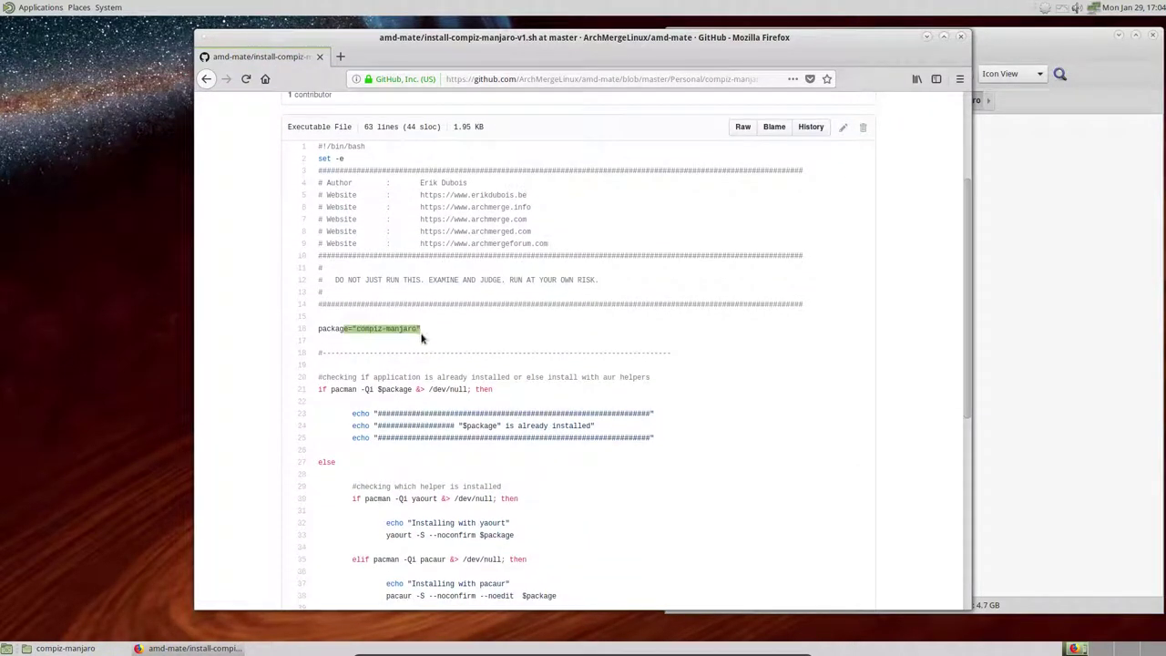
{"action": "scroll", "coordinate": [407, 377], "scroll_direction": "down", "scroll_amount": 1}
{"action": "scroll", "coordinate": [407, 377], "scroll_direction": "down", "scroll_amount": 3}
{"action": "scroll", "coordinate": [407, 377], "scroll_direction": "up", "scroll_amount": 3}
Go back to the folder and view the ArchMerge-Mate.profile file.
{"action": "left_click", "coordinate": [206, 78]}
{"action": "left_click", "coordinate": [360, 289]}
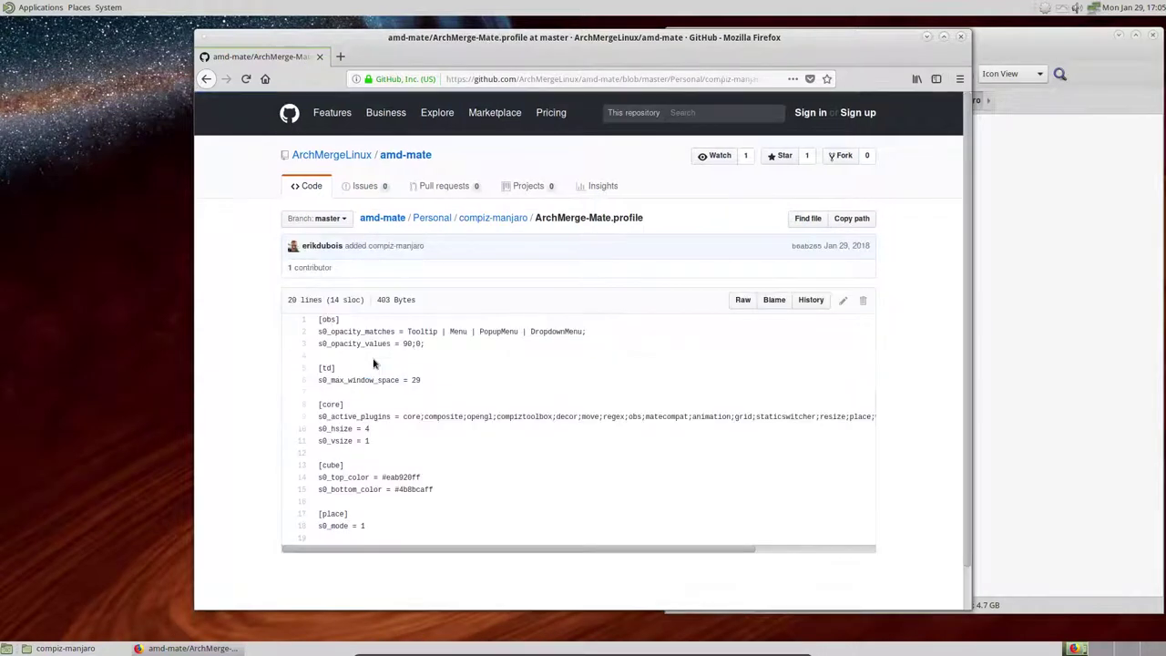
{"action": "scroll", "coordinate": [405, 369], "scroll_direction": "down", "scroll_amount": 1}
{"action": "scroll", "coordinate": [409, 372], "scroll_direction": "up", "scroll_amount": 1}
Launch CompizConfig Settings Manager and open its profile and backend preferences.
{"action": "left_click", "coordinate": [925, 37]}
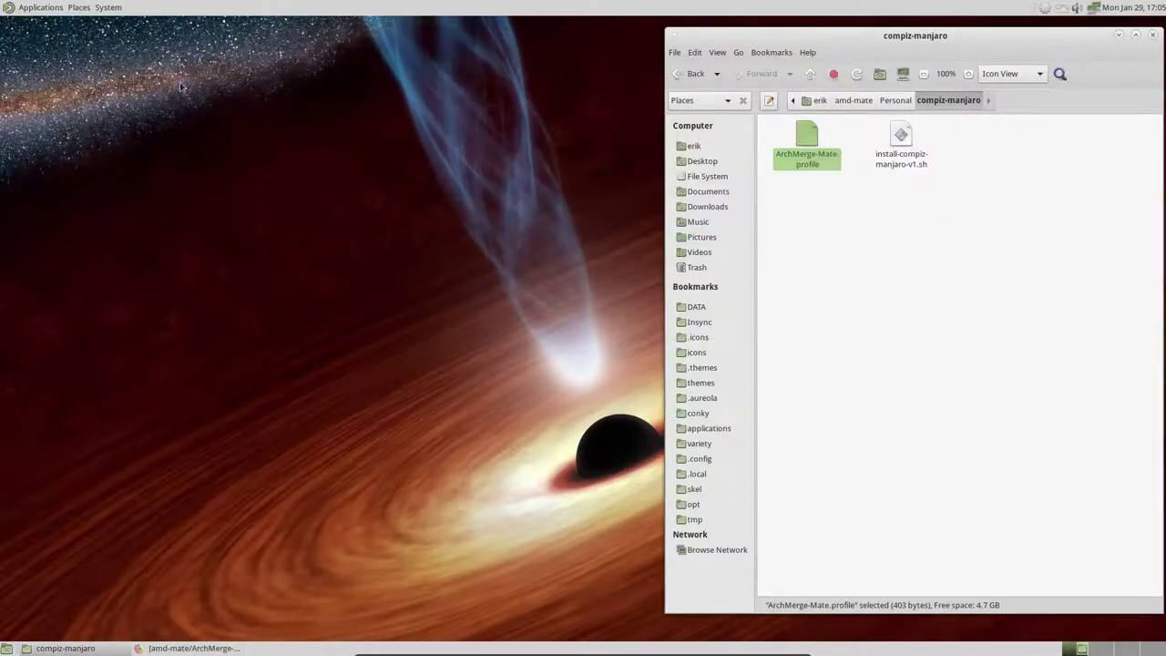
{"action": "left_click", "coordinate": [109, 8]}
{"action": "mouse_move", "coordinate": [136, 25]}
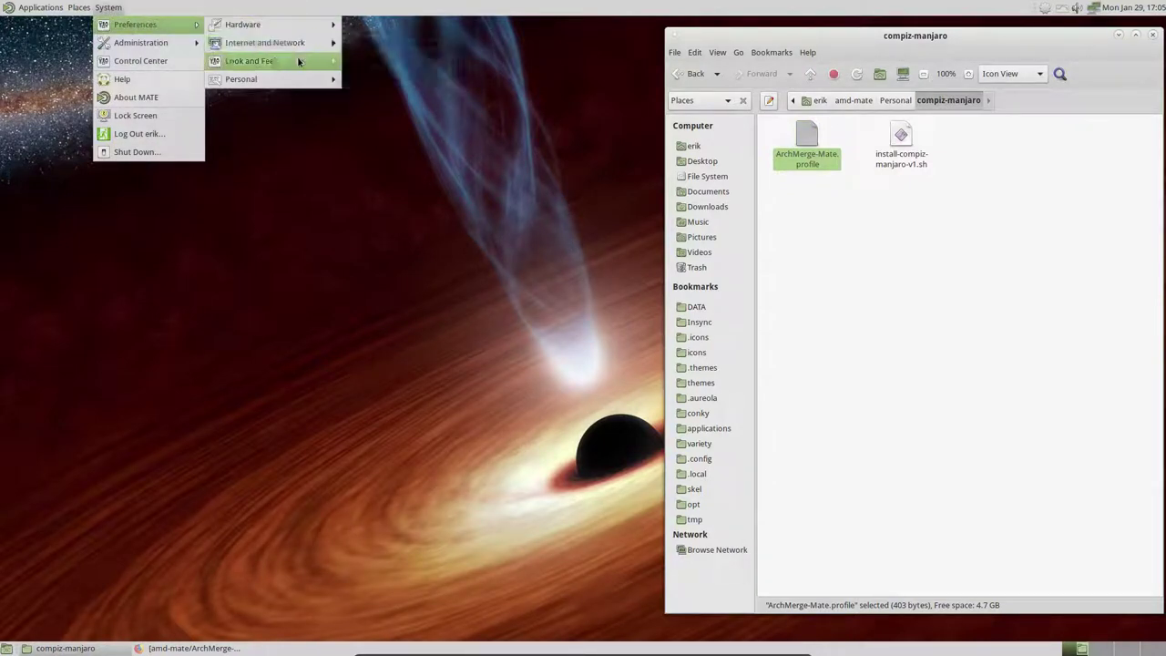
{"action": "mouse_move", "coordinate": [250, 61]}
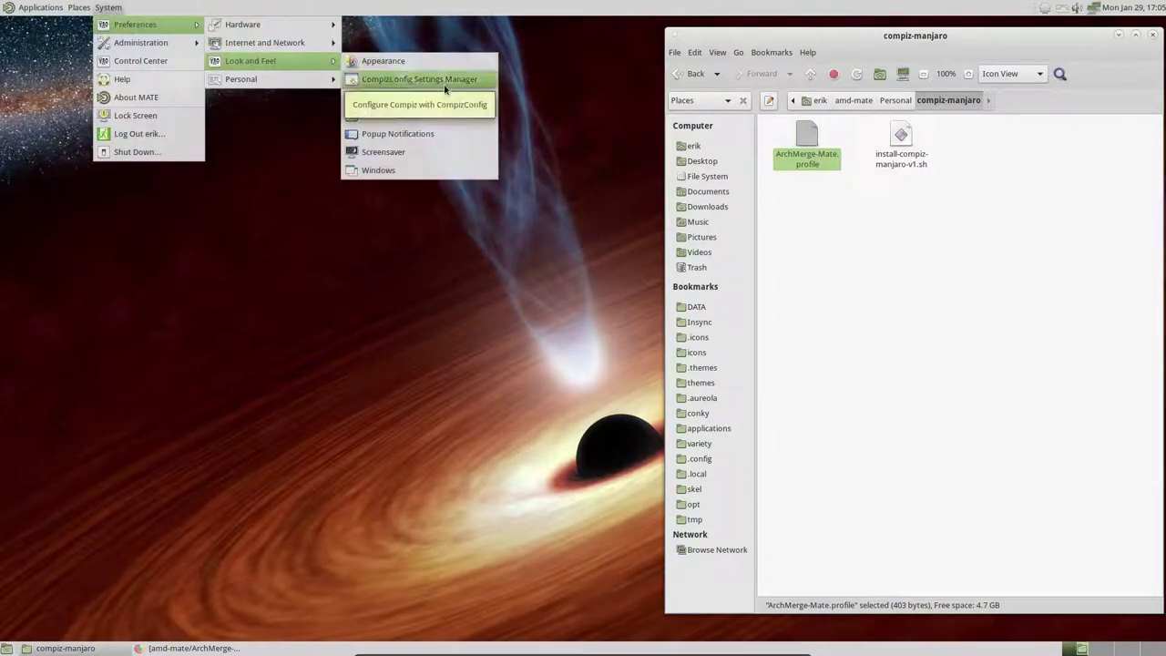
{"action": "left_click", "coordinate": [398, 82]}
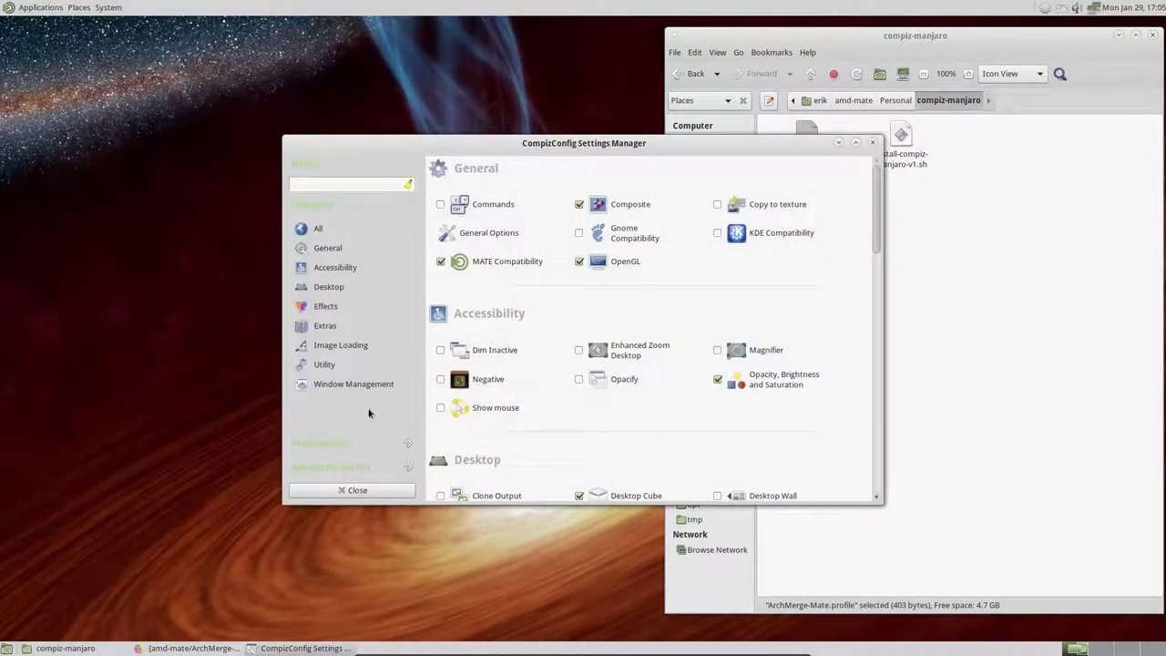
{"action": "left_click", "coordinate": [348, 444]}
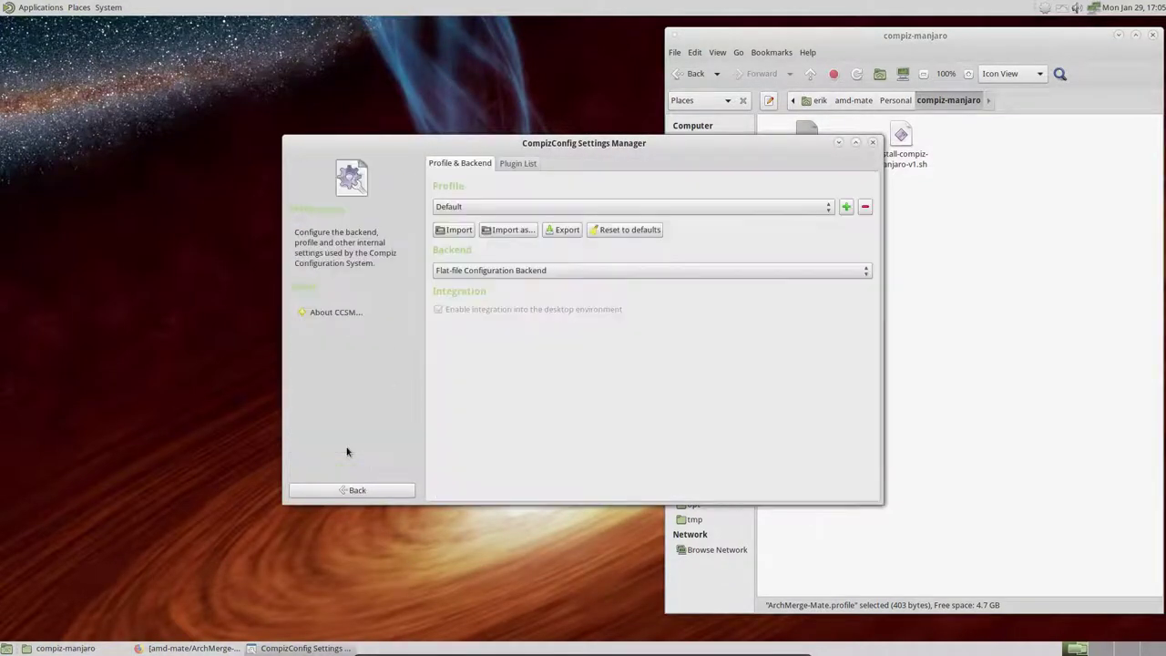
Import ArchMerge-Mate.profile from amd-mate/Personal/compiz-manjaro.
{"action": "left_click", "coordinate": [452, 229]}
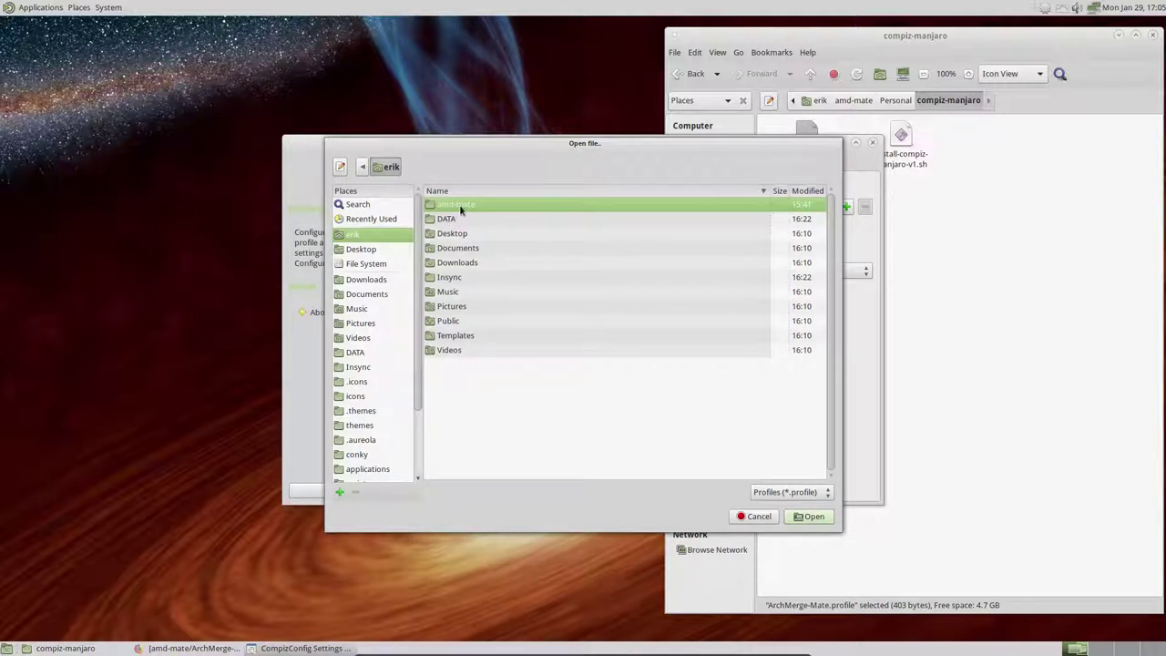
{"action": "double_click", "coordinate": [461, 205]}
{"action": "double_click", "coordinate": [462, 233]}
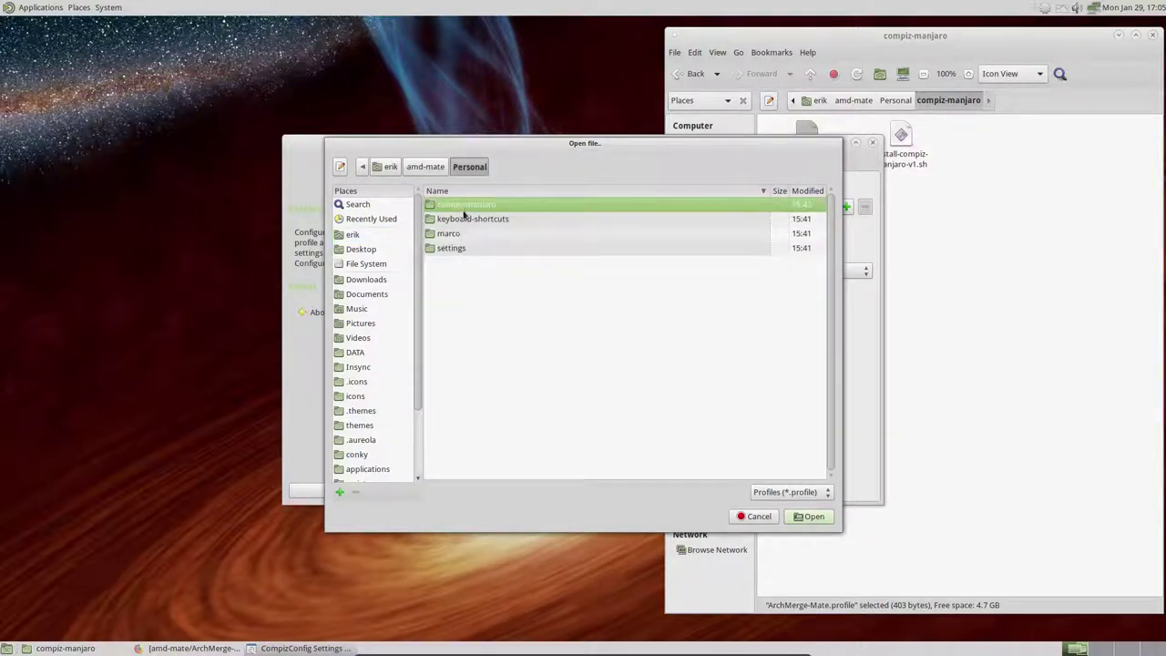
{"action": "double_click", "coordinate": [463, 208]}
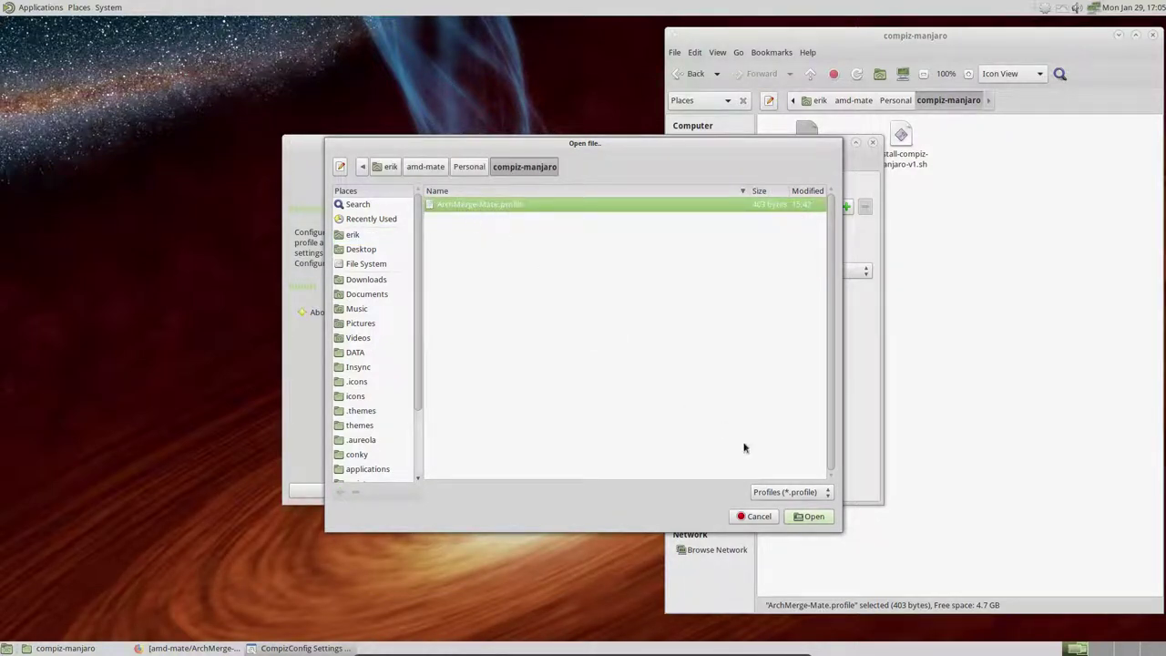
{"action": "left_click", "coordinate": [809, 517]}
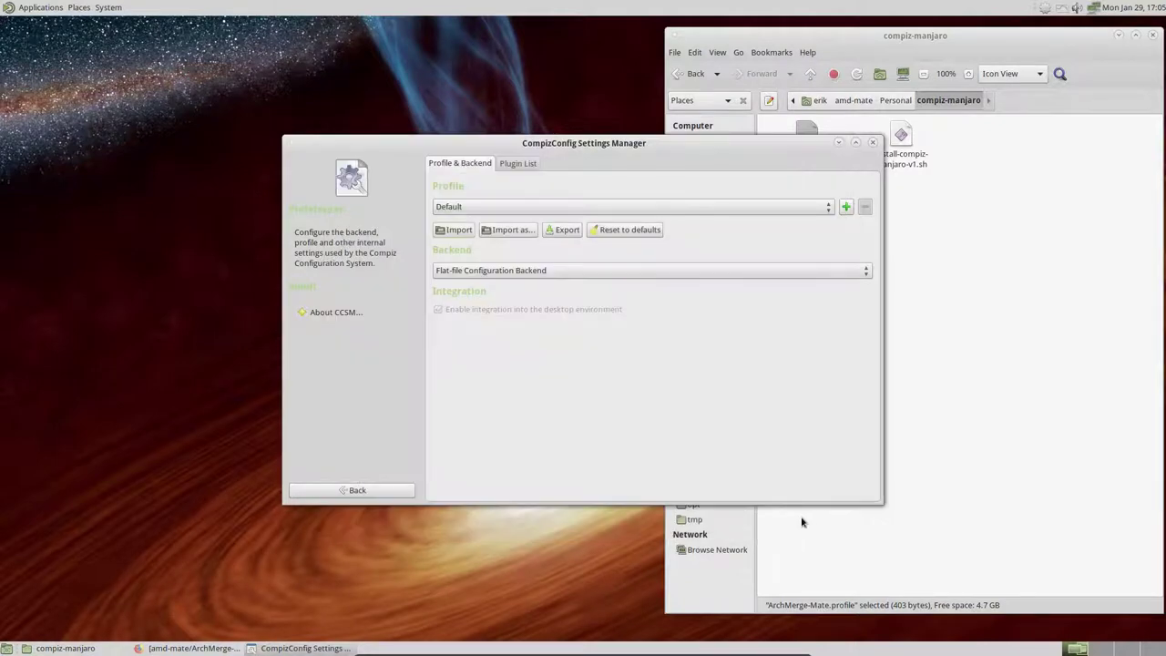
Return to the CompizConfig plugin list and review the enabled Desktop and Effects plugins, such as Desktop Cube and Expo.
{"action": "left_click_drag", "start_coordinate": [616, 149], "coordinate": [524, 119]}
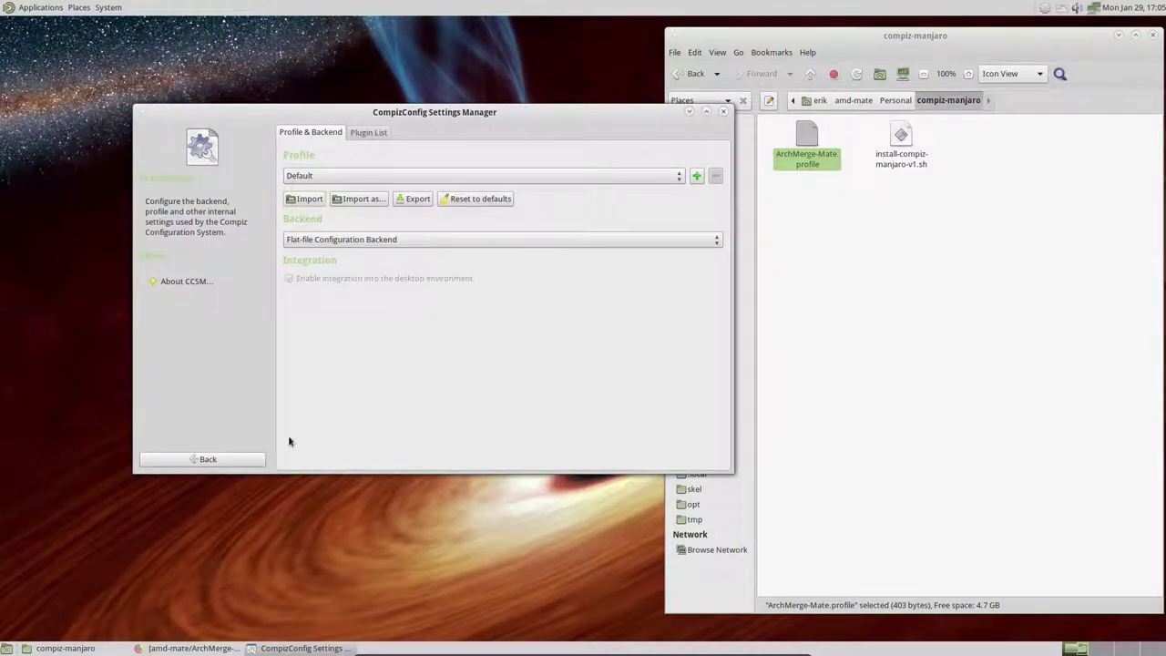
{"action": "left_click", "coordinate": [219, 458]}
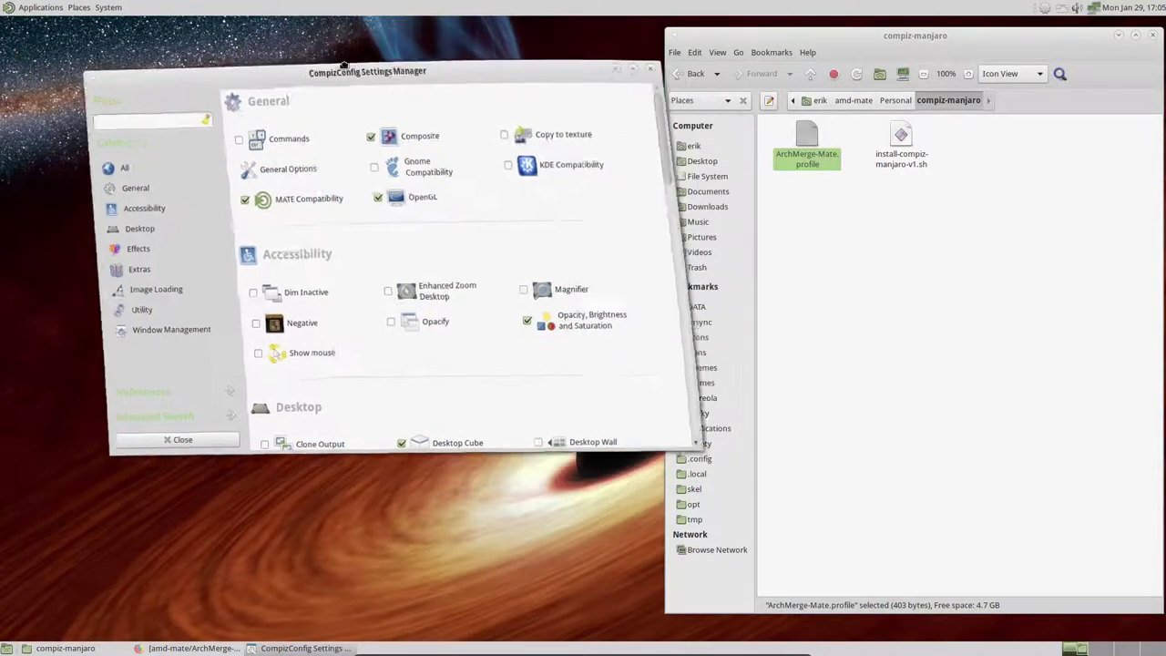
{"action": "left_click_drag", "start_coordinate": [437, 112], "coordinate": [363, 89]}
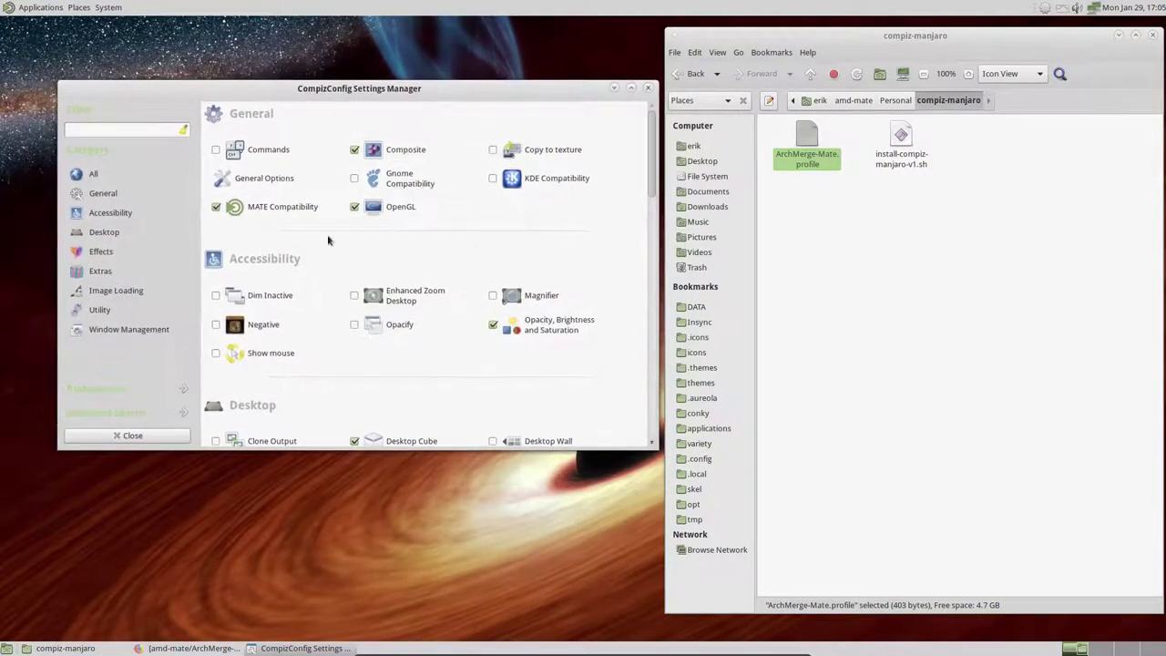
{"action": "scroll", "coordinate": [362, 367], "scroll_direction": "down", "scroll_amount": 4}
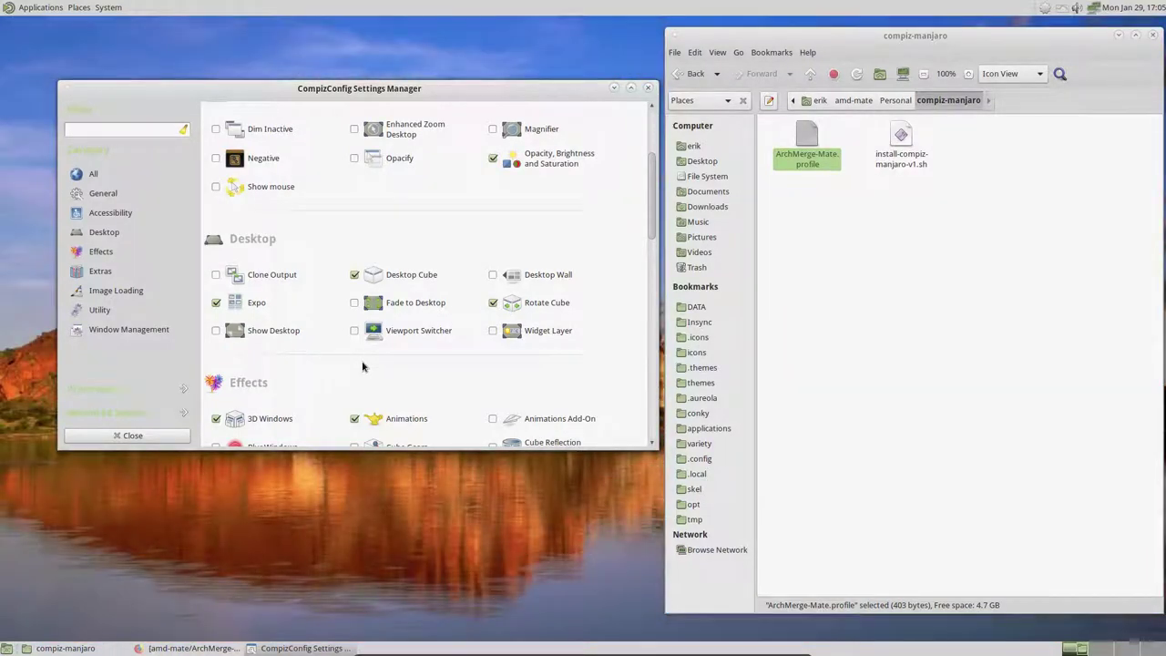
{"action": "scroll", "coordinate": [362, 366], "scroll_direction": "down", "scroll_amount": 1}
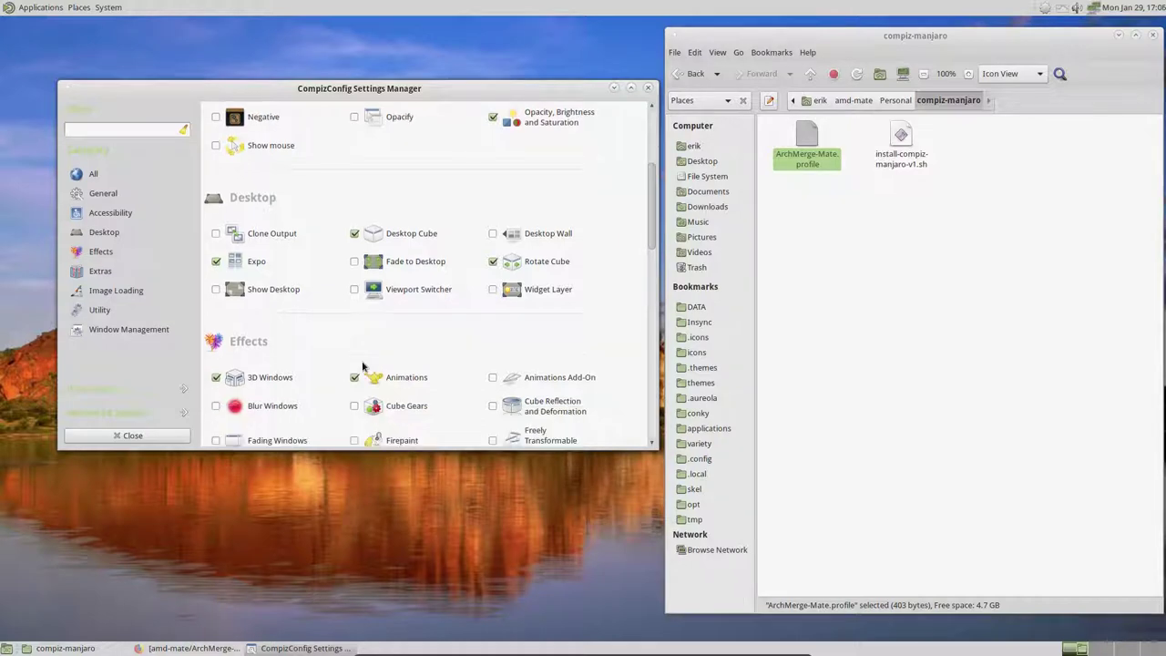
{"action": "scroll", "coordinate": [363, 366], "scroll_direction": "down", "scroll_amount": 1}
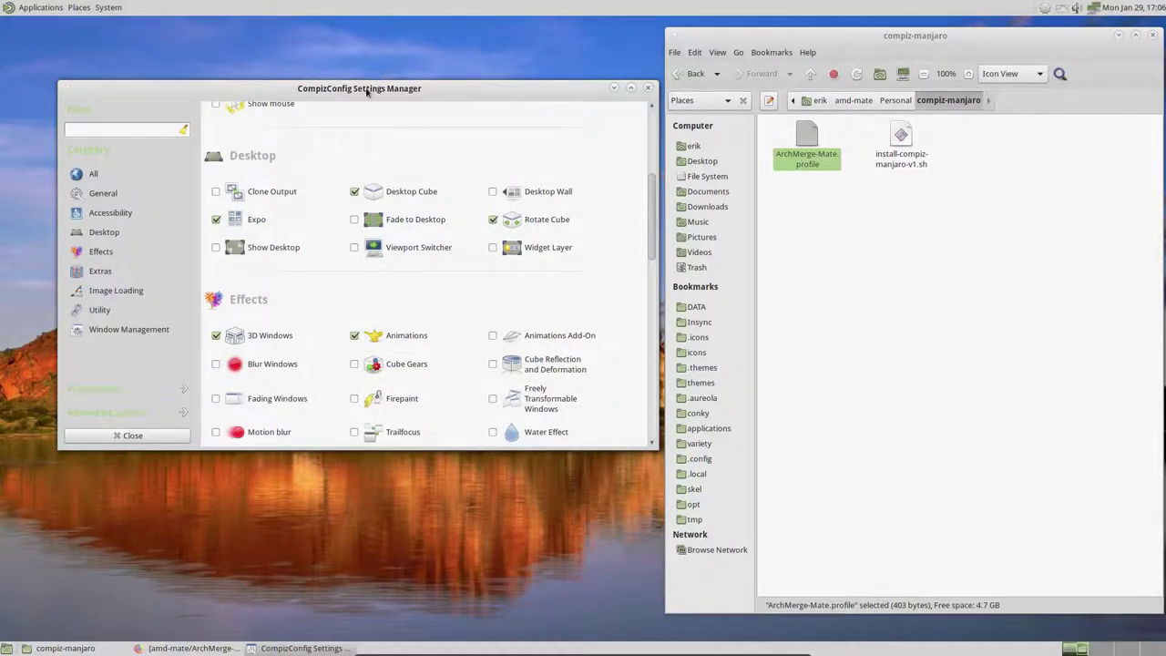
{"action": "mouse_move", "coordinate": [369, 91]}
{"action": "left_mouse_down"}
{"action": "mouse_move", "coordinate": [368, 167]}
{"action": "mouse_move", "coordinate": [361, 103]}
{"action": "left_mouse_up"}
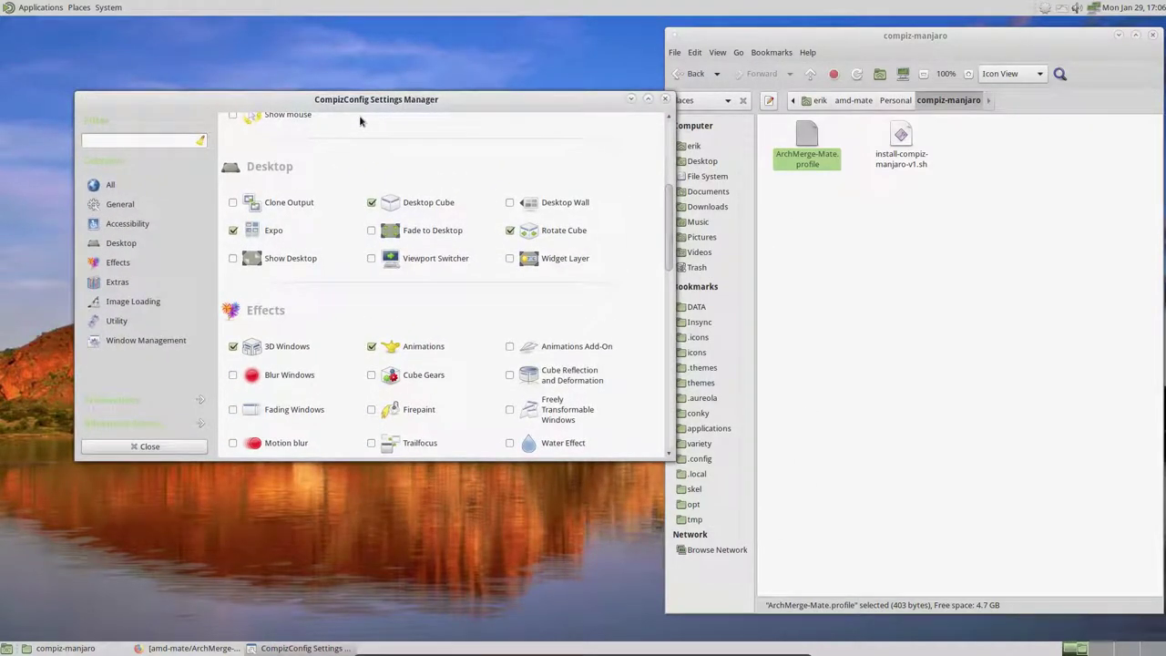
Close CompizConfig Settings Manager and launch MATE Tweak from the system preferences menu.
{"action": "left_click", "coordinate": [665, 98]}
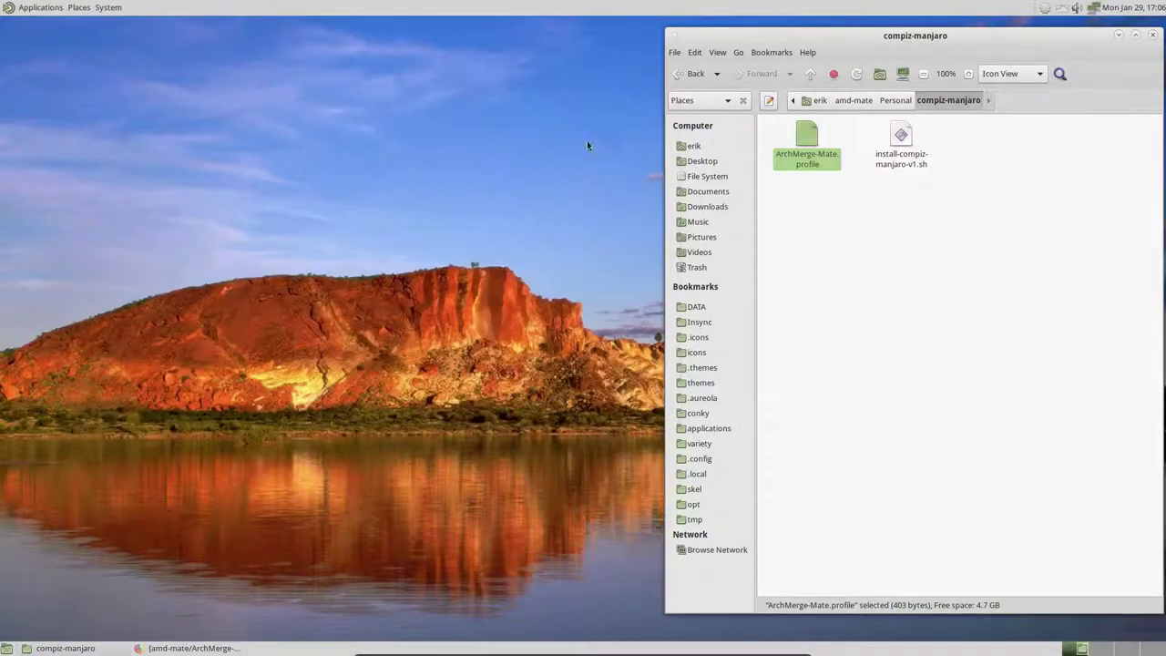
{"action": "left_click", "coordinate": [107, 7]}
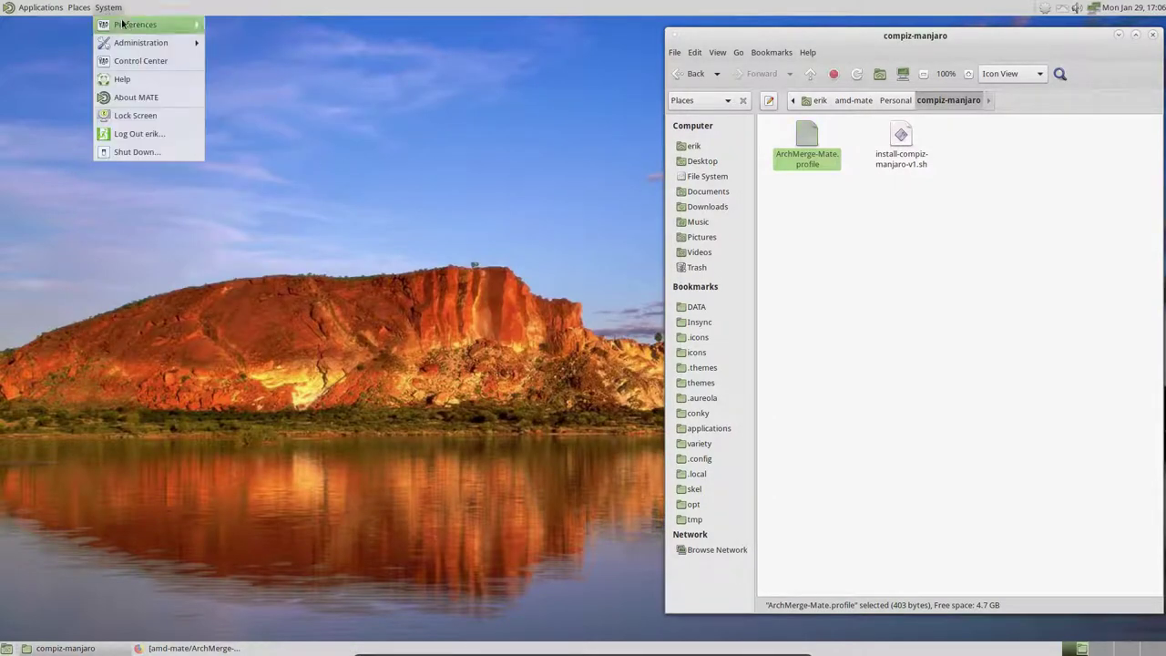
{"action": "mouse_move", "coordinate": [250, 60]}
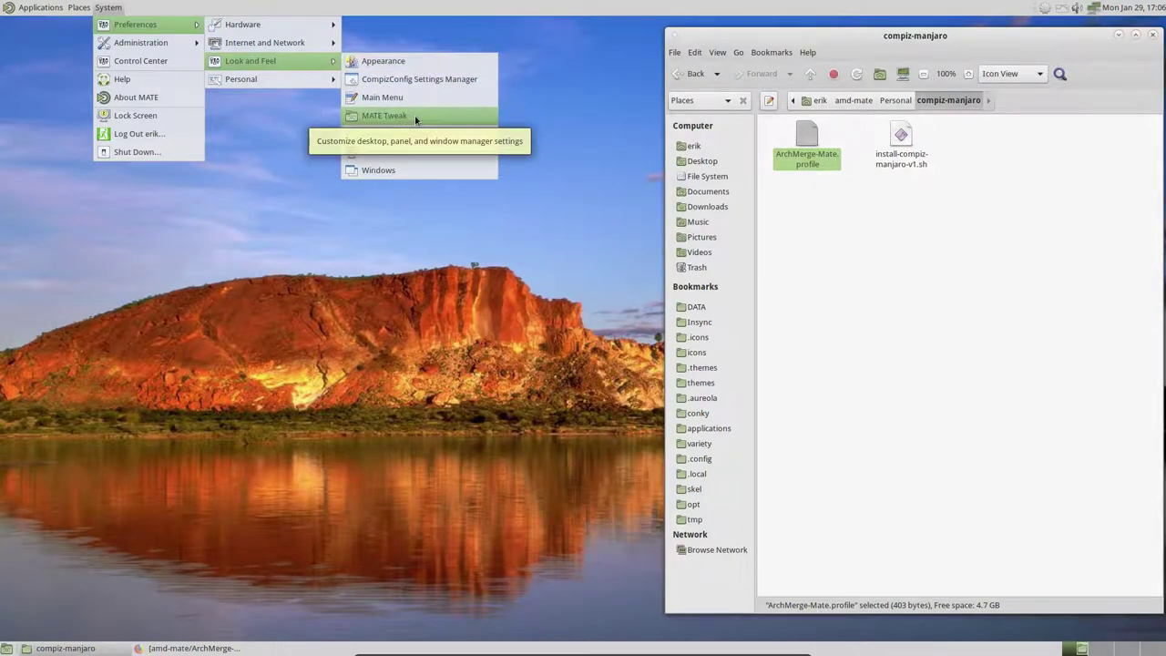
{"action": "left_click", "coordinate": [414, 116]}
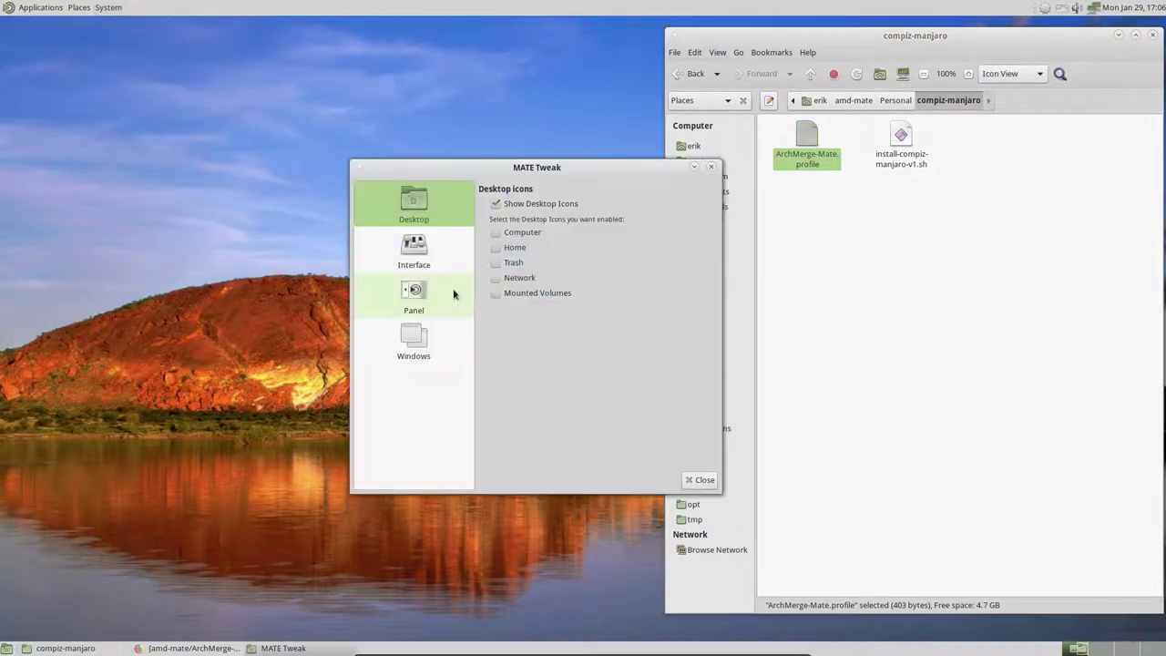
In MATE Tweak's Windows section, set the window manager to Marco (Software compositor).
{"action": "left_click", "coordinate": [417, 345]}
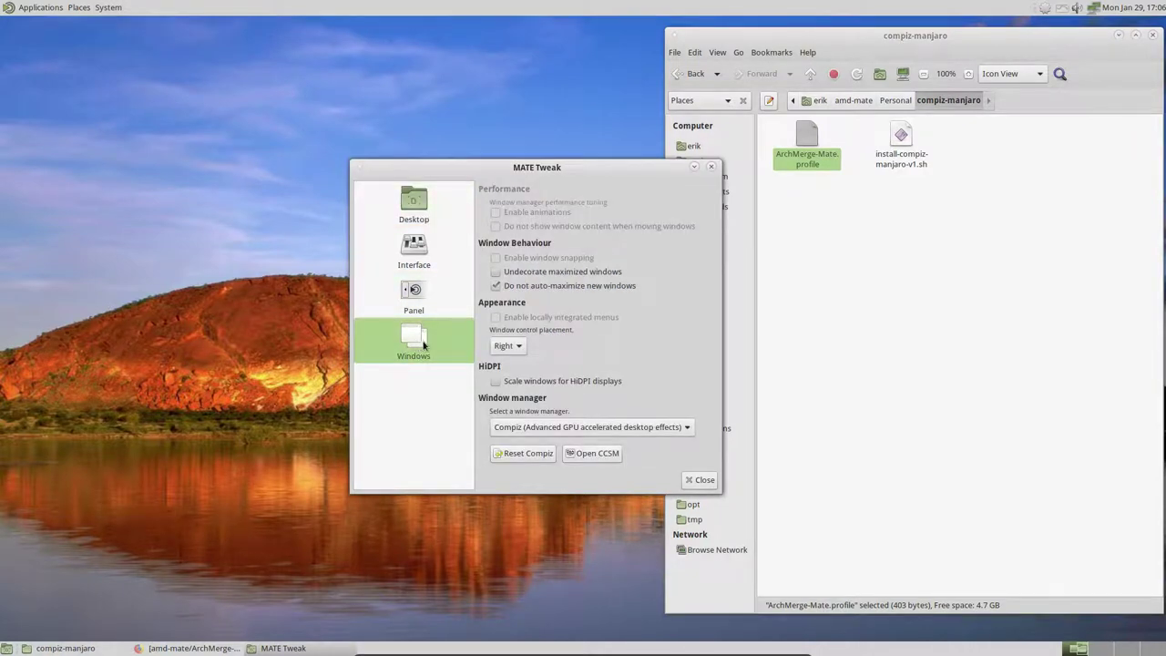
{"action": "left_click", "coordinate": [580, 427]}
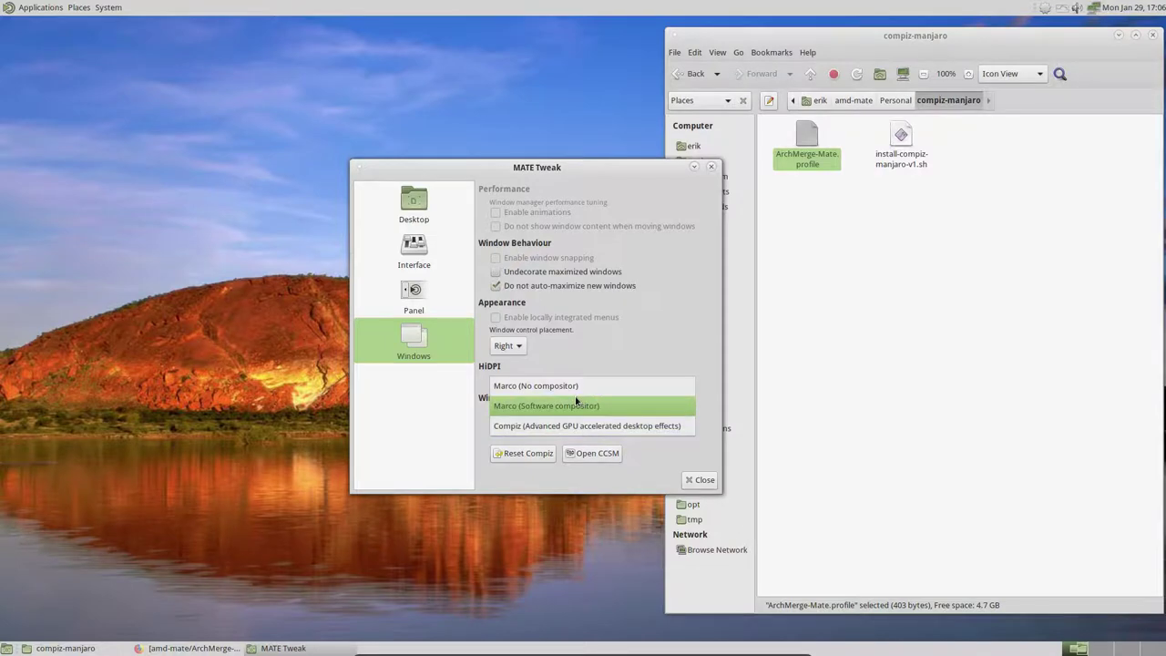
{"action": "left_click", "coordinate": [576, 405]}
{"action": "mouse_move", "coordinate": [563, 187]}
{"action": "left_mouse_down"}
{"action": "mouse_move", "coordinate": [390, 142]}
{"action": "mouse_move", "coordinate": [348, 109]}
{"action": "left_mouse_up"}
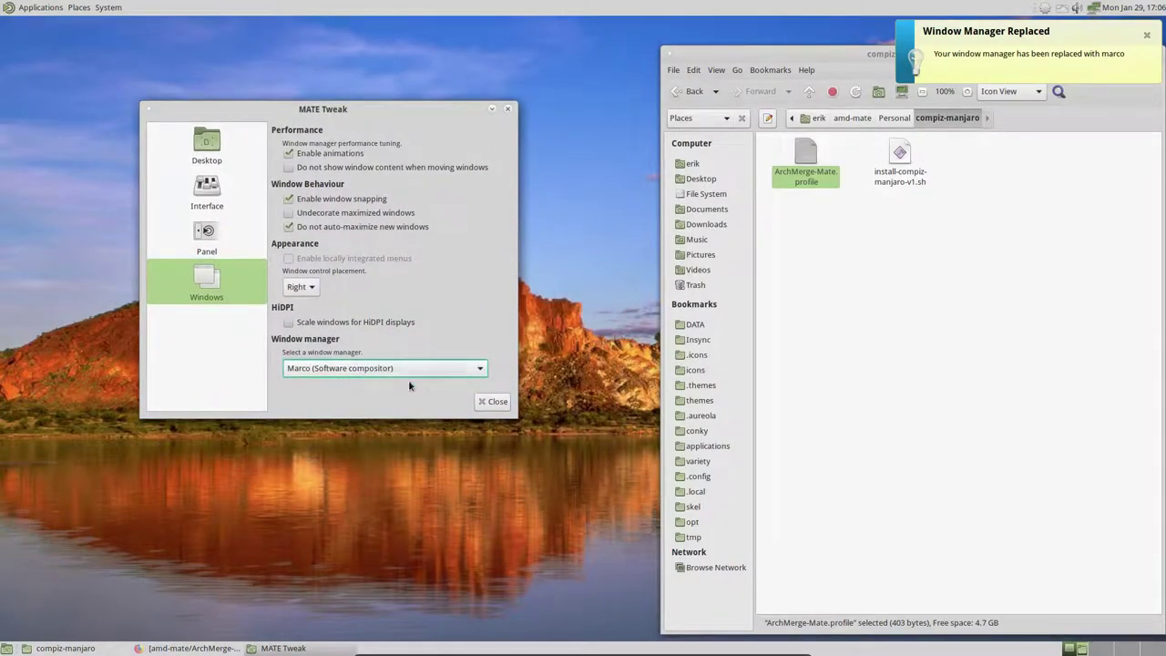
{"action": "left_click", "coordinate": [354, 368]}
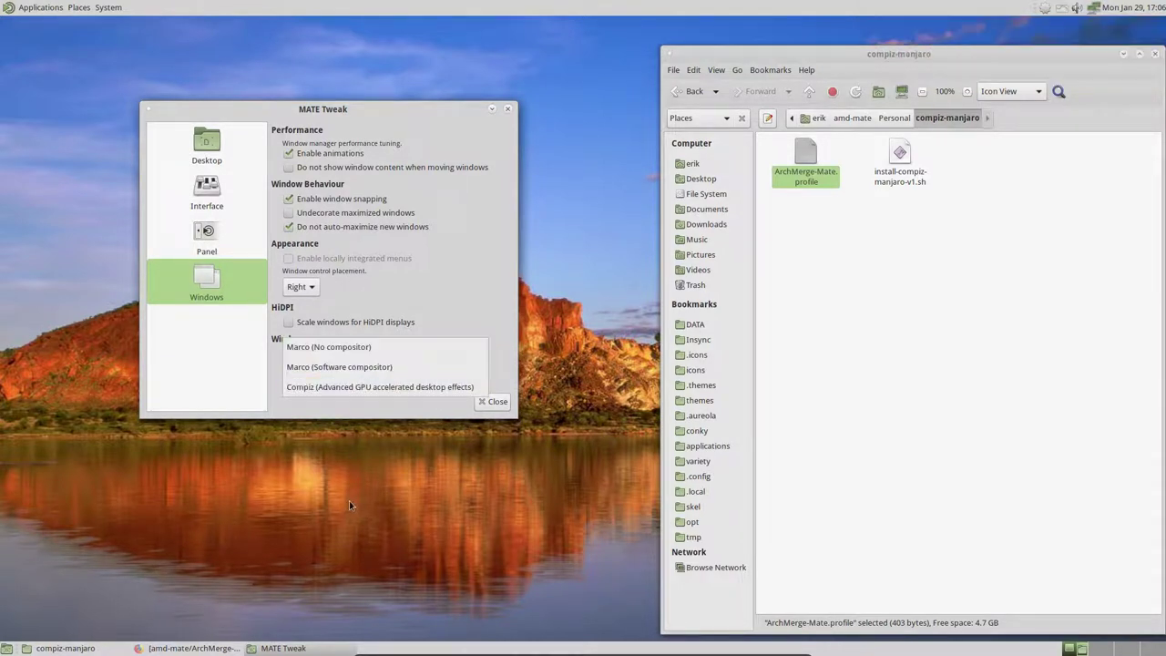
{"action": "left_click", "coordinate": [361, 551]}
Open a terminal beside MATE Tweak and switch the window manager to Marco (No compositor).
{"action": "key", "text": "ctrl+alt+t"}
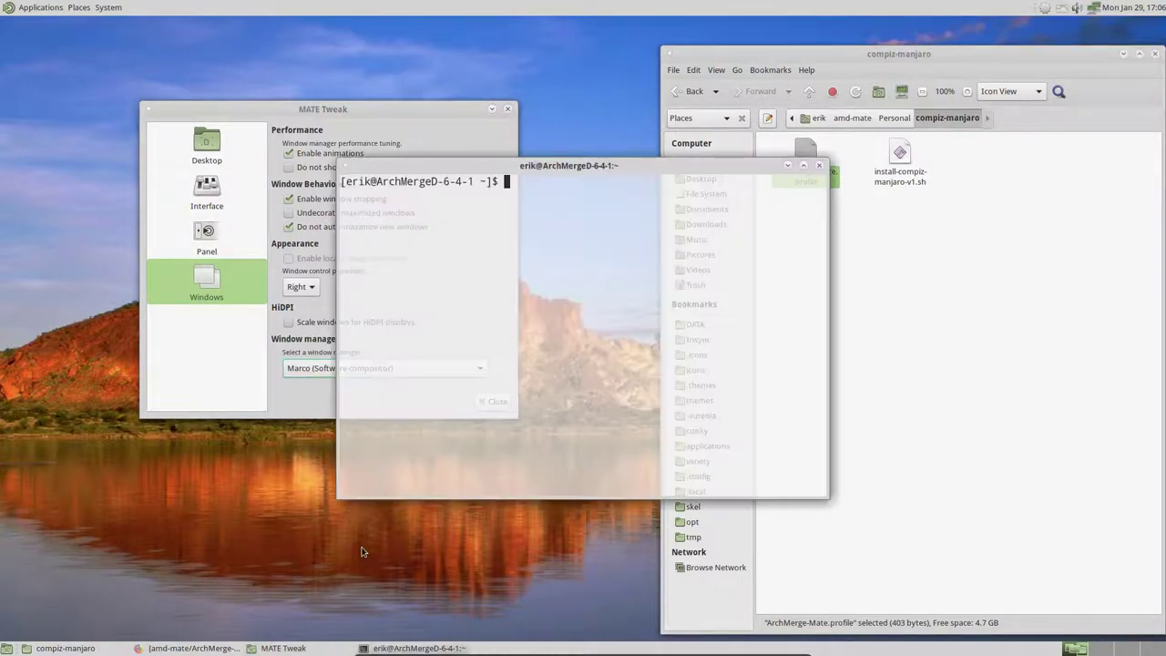
{"action": "left_click_drag", "start_coordinate": [602, 166], "coordinate": [606, 243]}
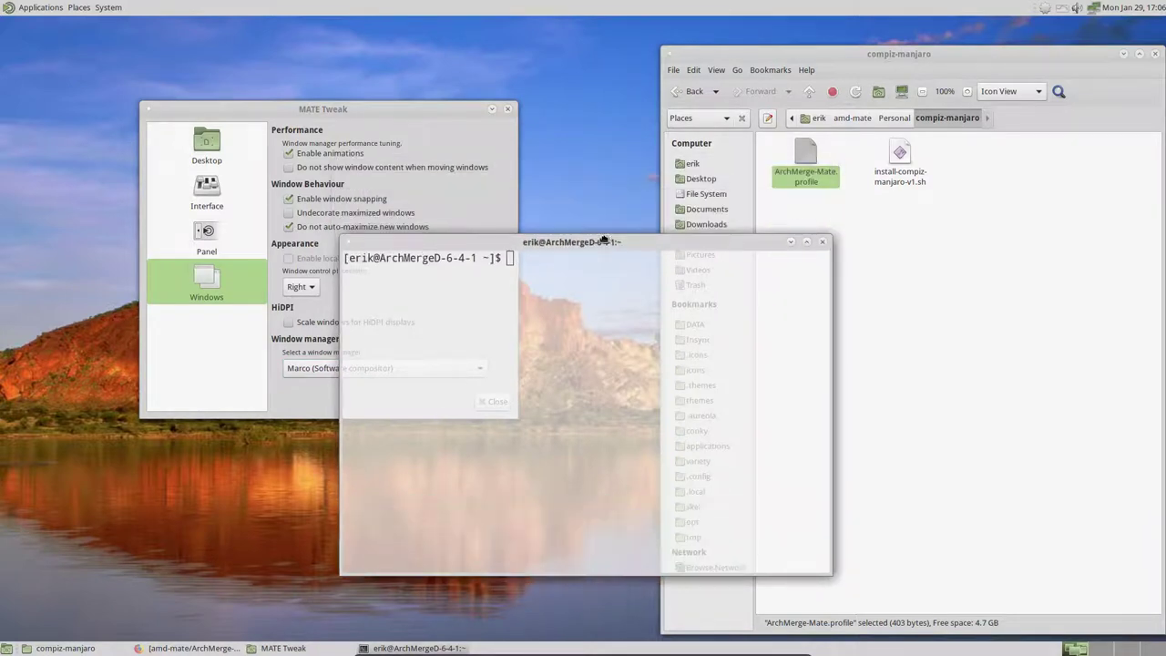
{"action": "left_click_drag", "start_coordinate": [372, 109], "coordinate": [304, 94]}
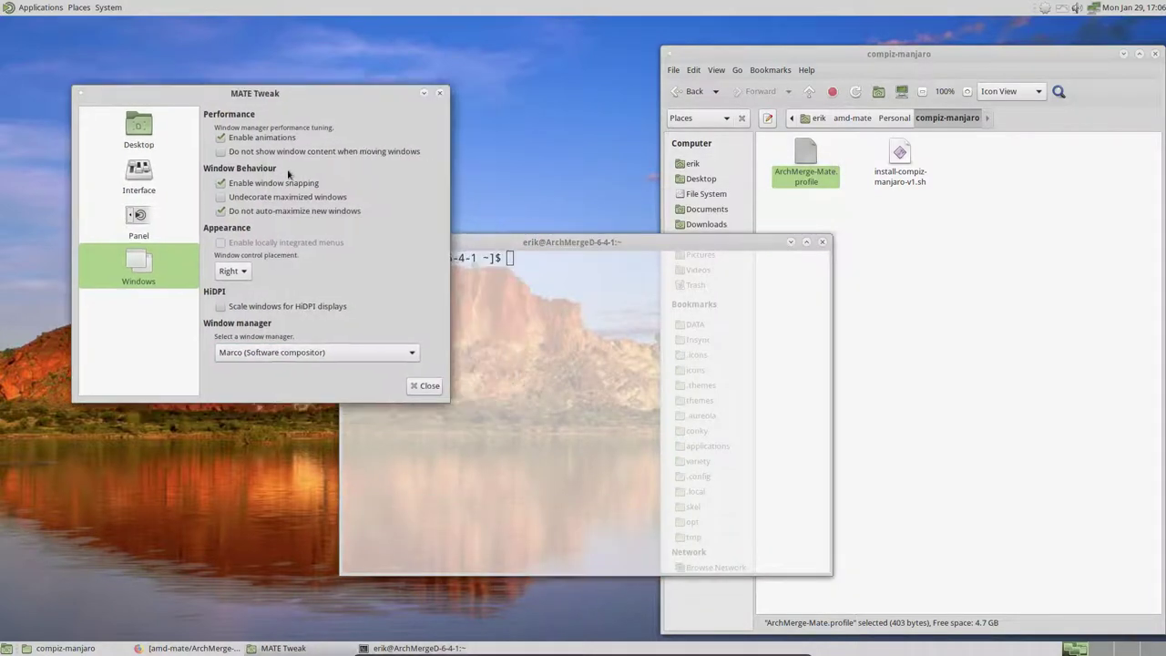
{"action": "left_click", "coordinate": [295, 348]}
{"action": "left_click", "coordinate": [299, 336]}
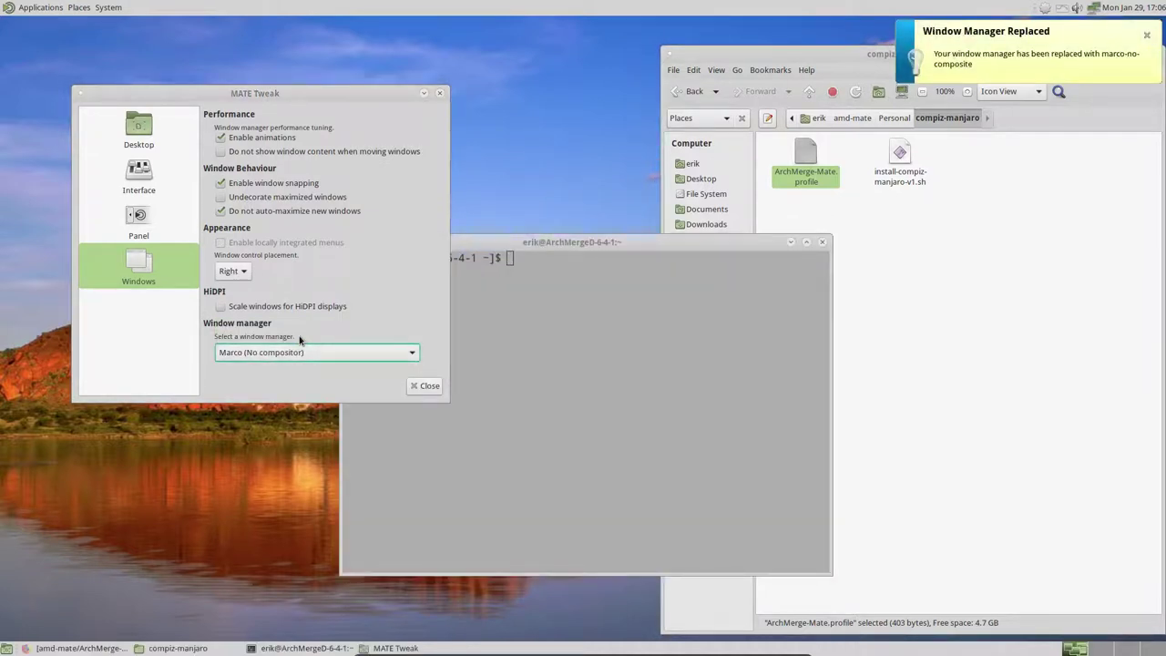
Switch to Marco (Software compositor), then set the window manager back to Compiz.
{"action": "left_click", "coordinate": [301, 351]}
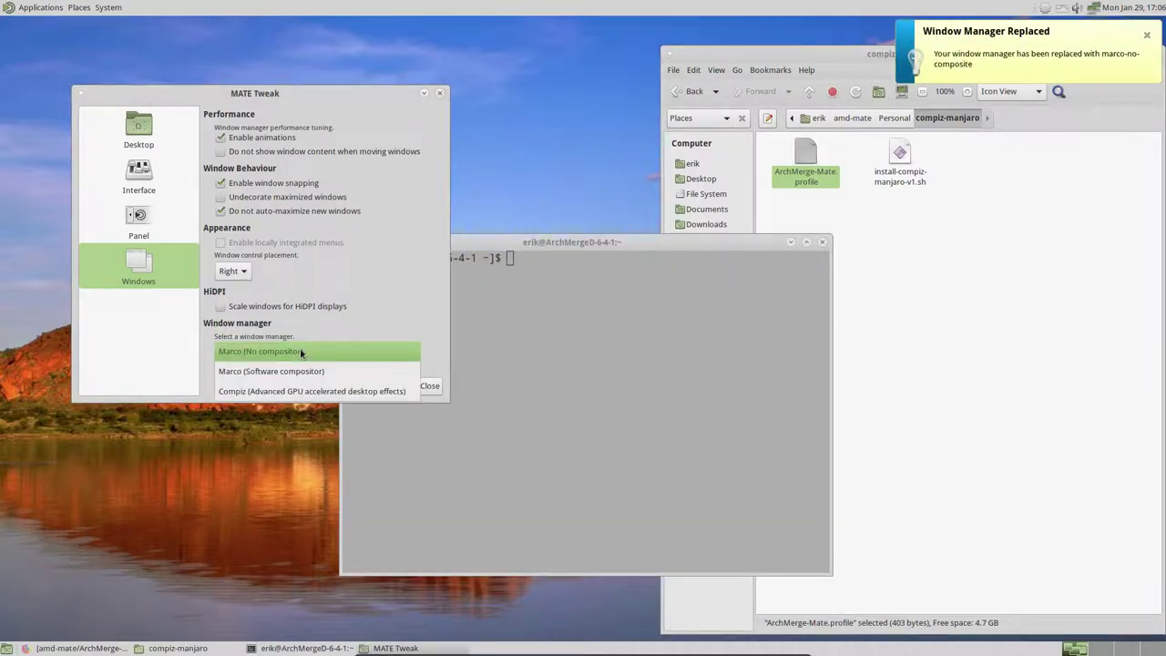
{"action": "left_click", "coordinate": [306, 371]}
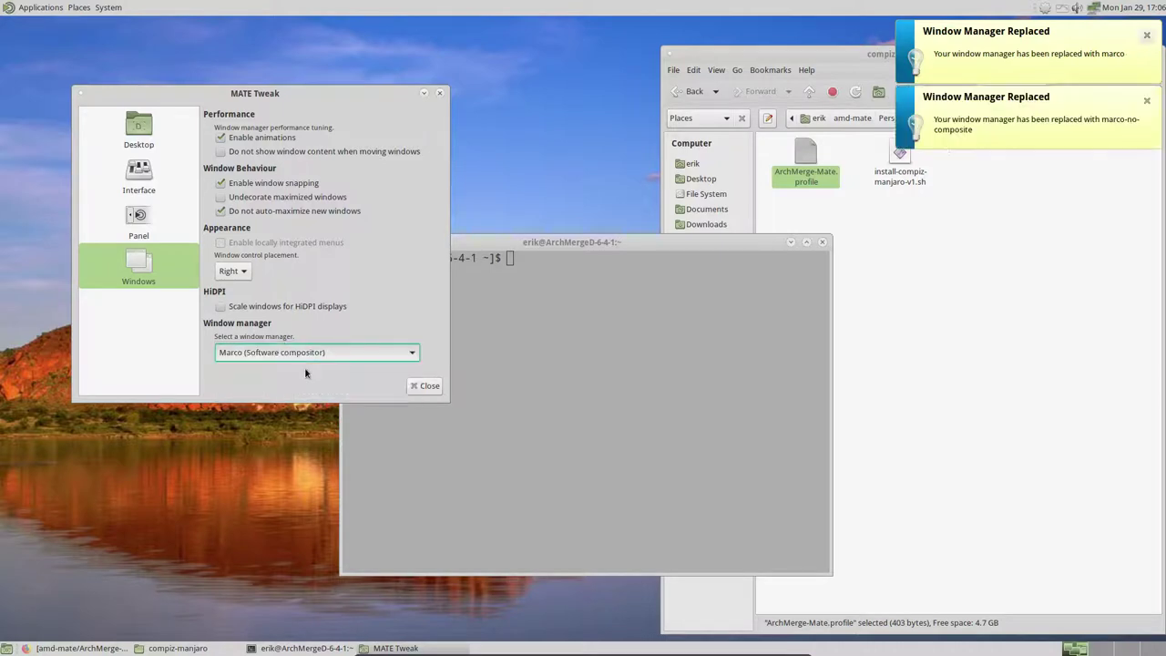
{"action": "left_click", "coordinate": [310, 352]}
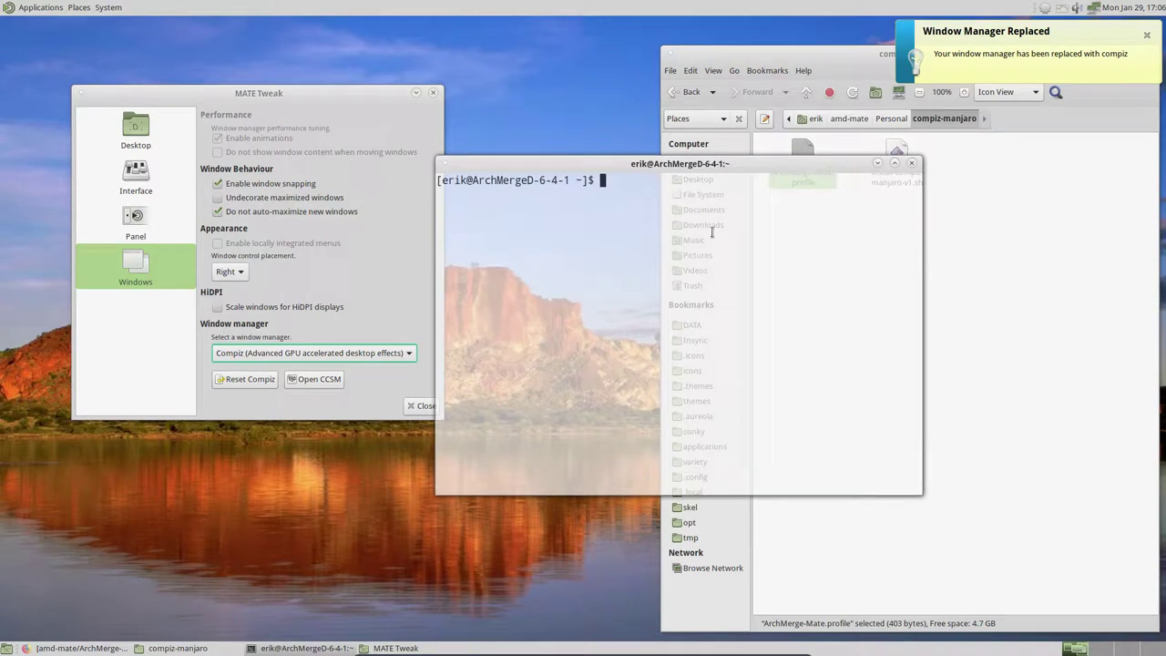
{"action": "left_click_drag", "start_coordinate": [684, 165], "coordinate": [701, 237]}
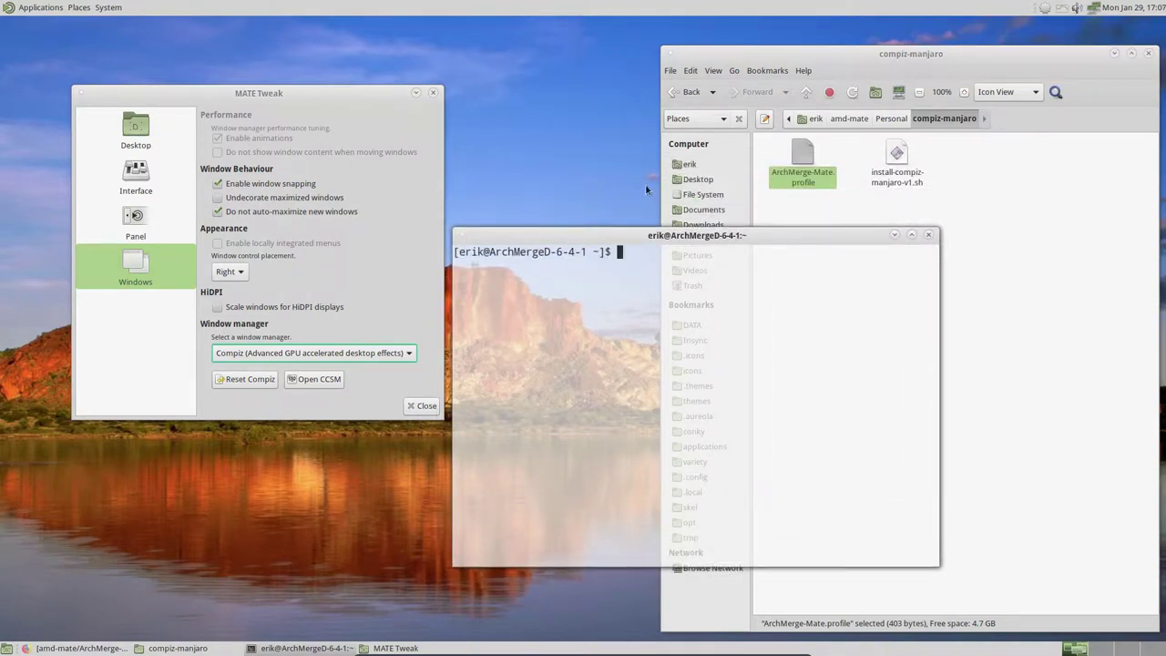
{"action": "left_click", "coordinate": [283, 355]}
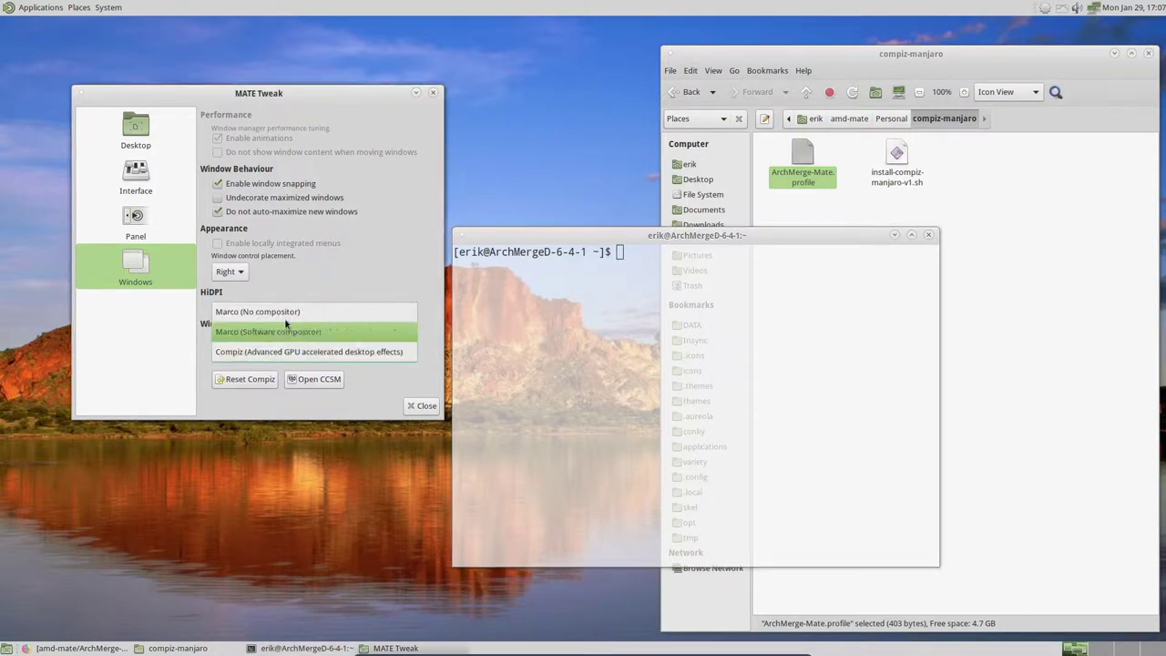
{"action": "left_click", "coordinate": [346, 379]}
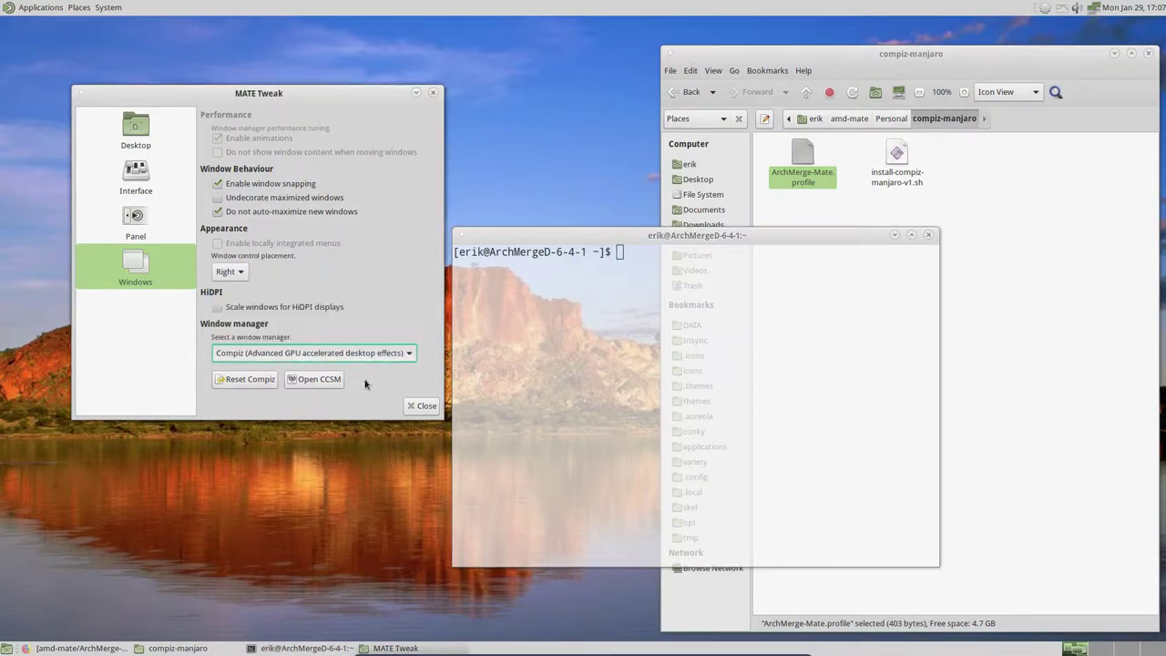